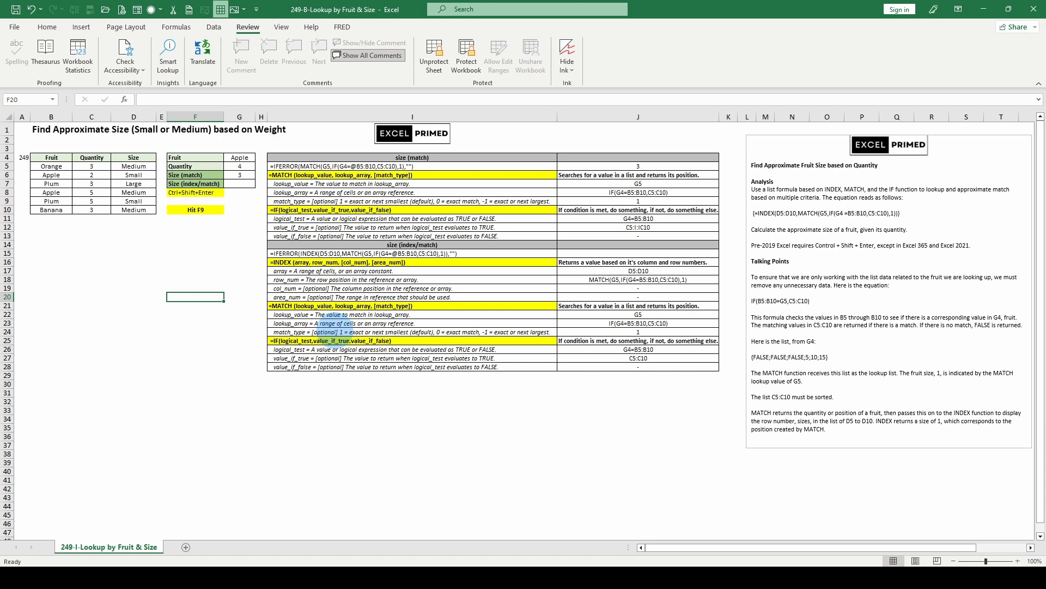
Examine the index/match formula in I15, the match_type explanation in I24, and the size formulas in G6 and G7
{"action": "left_click", "coordinate": [327, 254]}
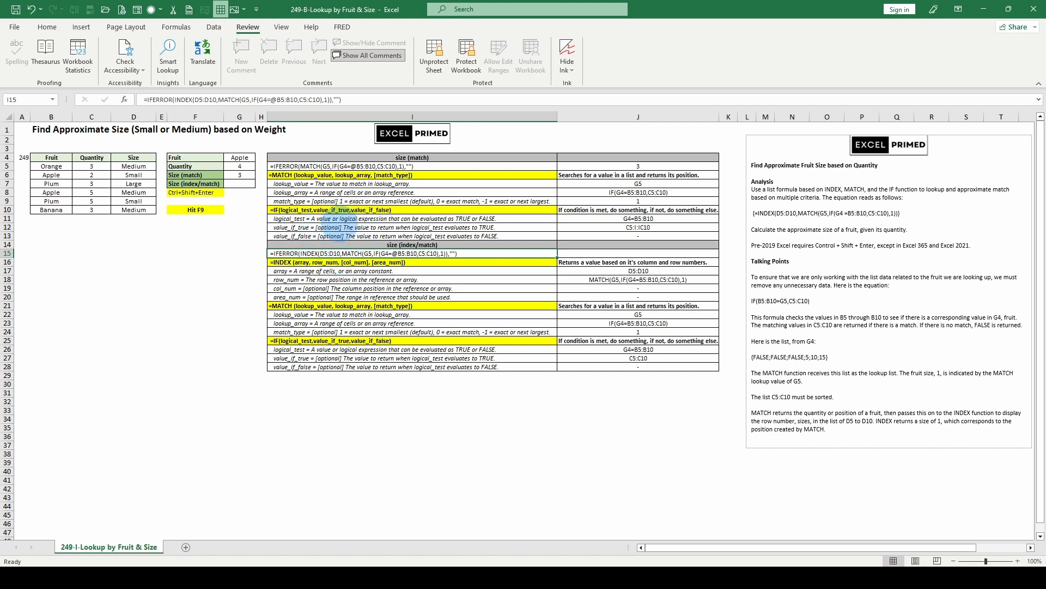
{"action": "left_click", "coordinate": [354, 329]}
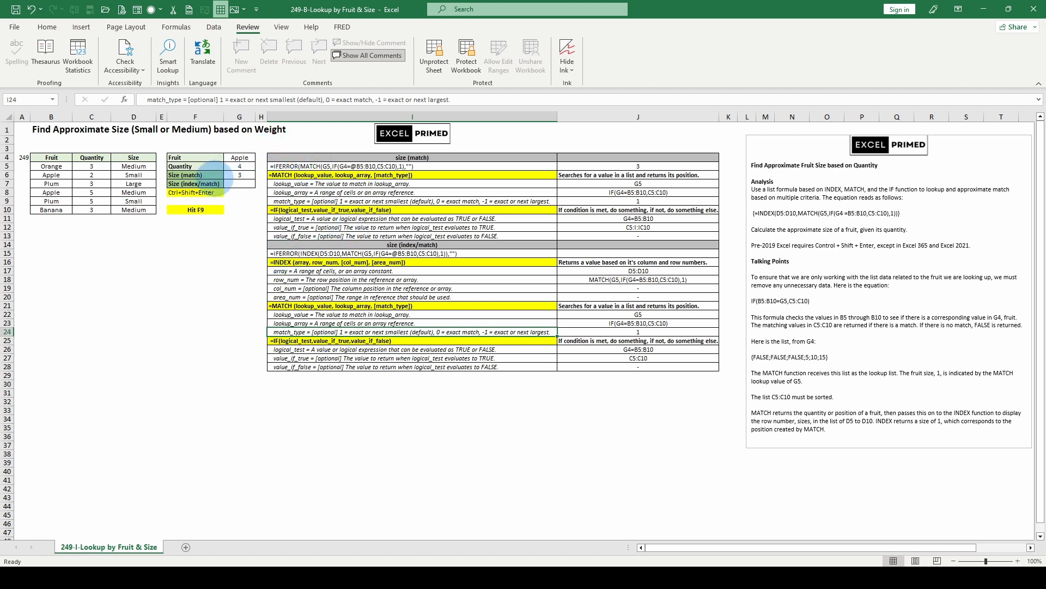
{"action": "left_click", "coordinate": [233, 174]}
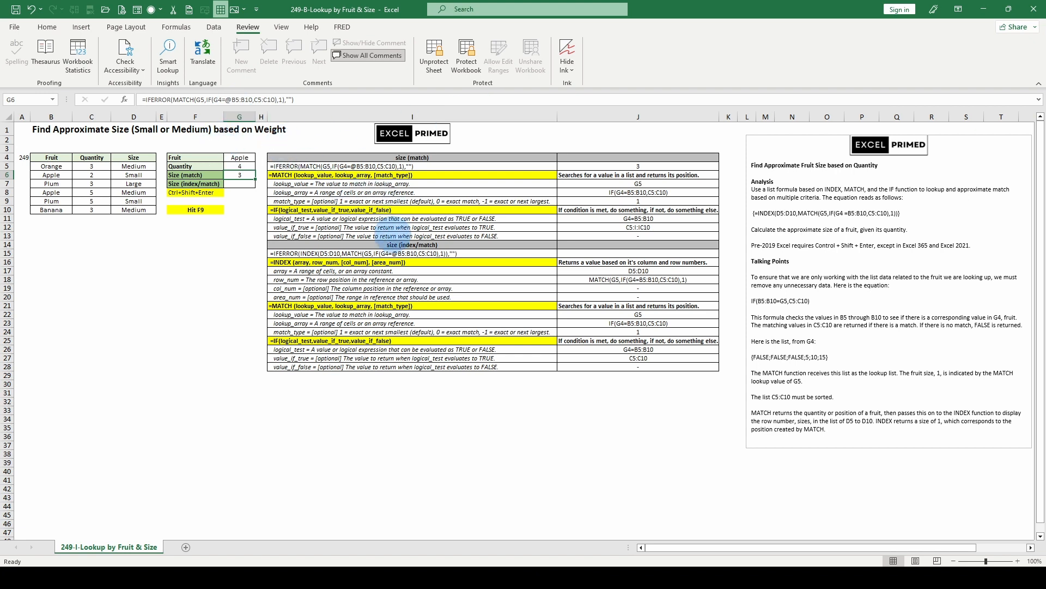
{"action": "left_click", "coordinate": [243, 186]}
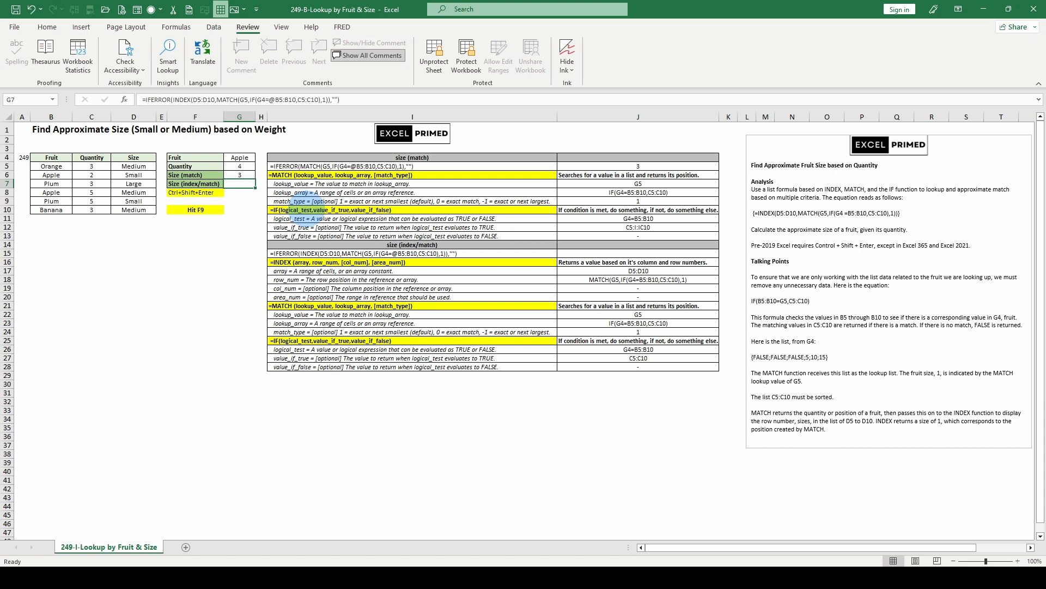
Recalculate the sheet repeatedly to test the size lookup formulas against new random fruit data
{"action": "key", "text": "F9"}
{"action": "key", "text": "F9"}
{"action": "key", "text": "F9"}
{"action": "key", "text": "F9"}
{"action": "key", "text": "F9"}
{"action": "key", "text": "F9"}
{"action": "key", "text": "F9"}
{"action": "key", "text": "F9"}
{"action": "key", "text": "F9"}
{"action": "key", "text": "F9"}
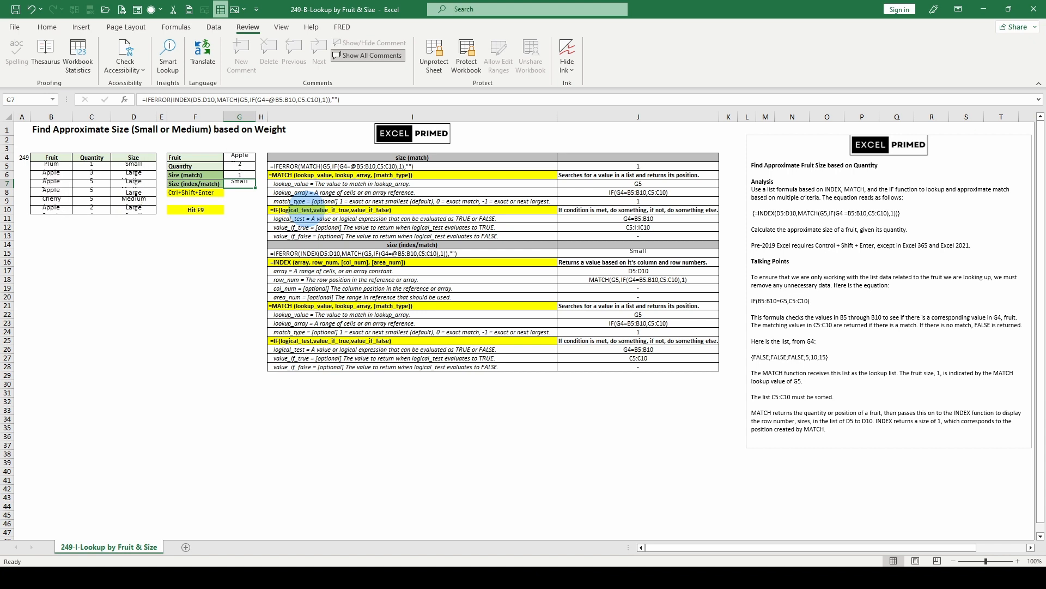
{"action": "key", "text": "F9"}
{"action": "key", "text": "F9"}
{"action": "key", "text": "F9"}
{"action": "key", "text": "F9"}
{"action": "key", "text": "F9"}
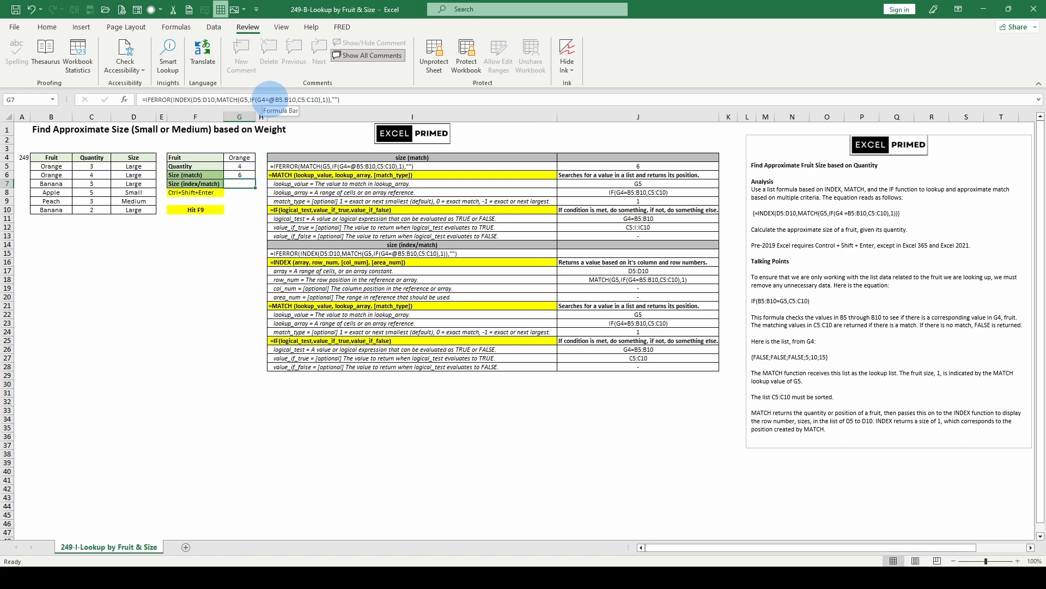
Remove the @ before B5:B10 in the Size (match) formula in G6
{"action": "left_click", "coordinate": [271, 99]}
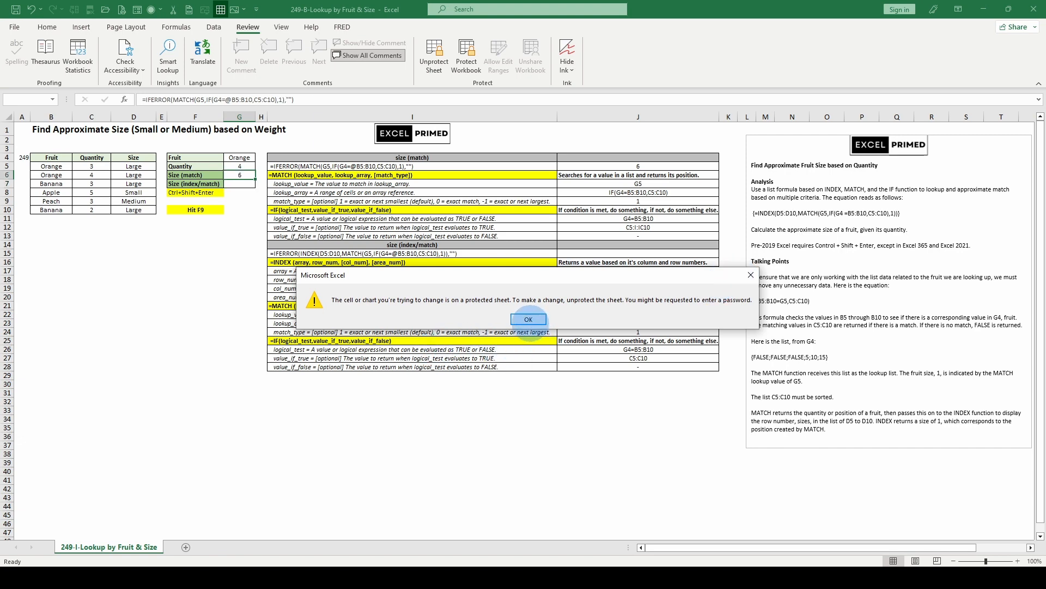
{"action": "left_click", "coordinate": [528, 320]}
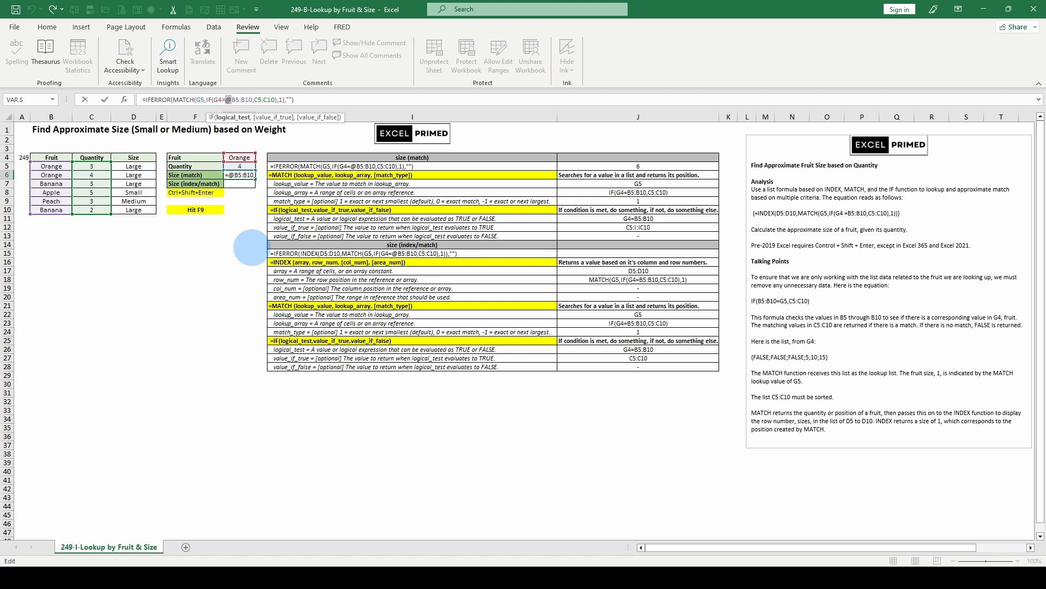
{"action": "key", "text": "Delete"}
{"action": "key", "text": "Return"}
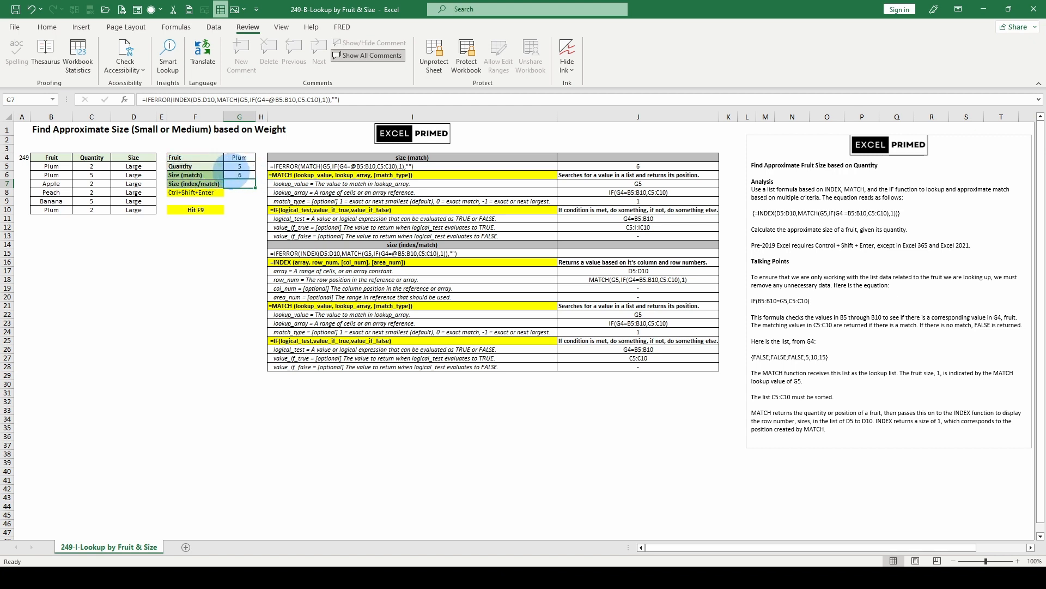
Check the formula in G6 and remove the @ before B5:B10 in the Size (index/match) formula in G7
{"action": "left_click", "coordinate": [240, 175]}
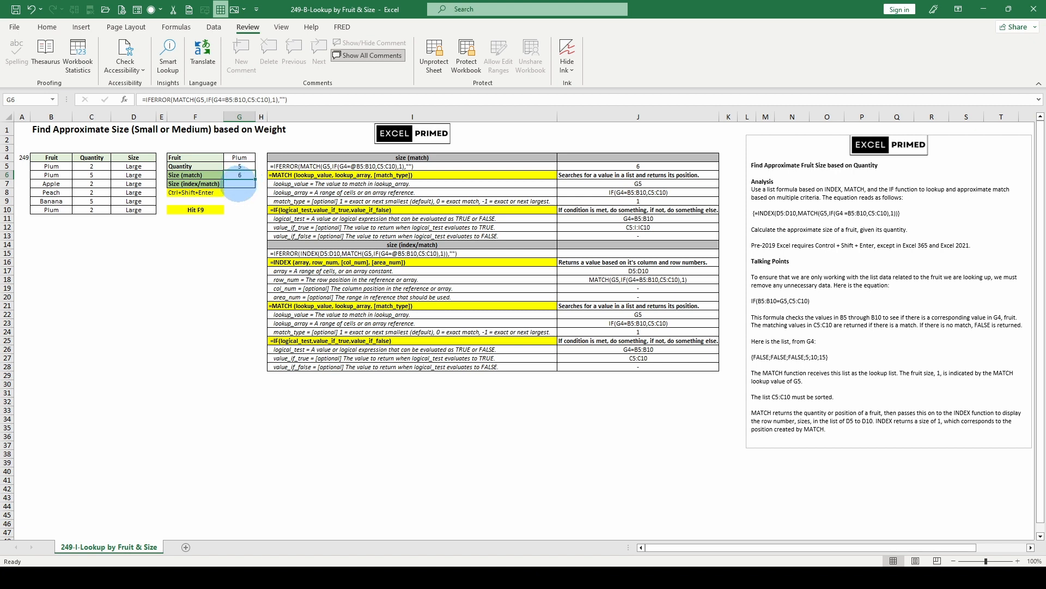
{"action": "left_click", "coordinate": [239, 183]}
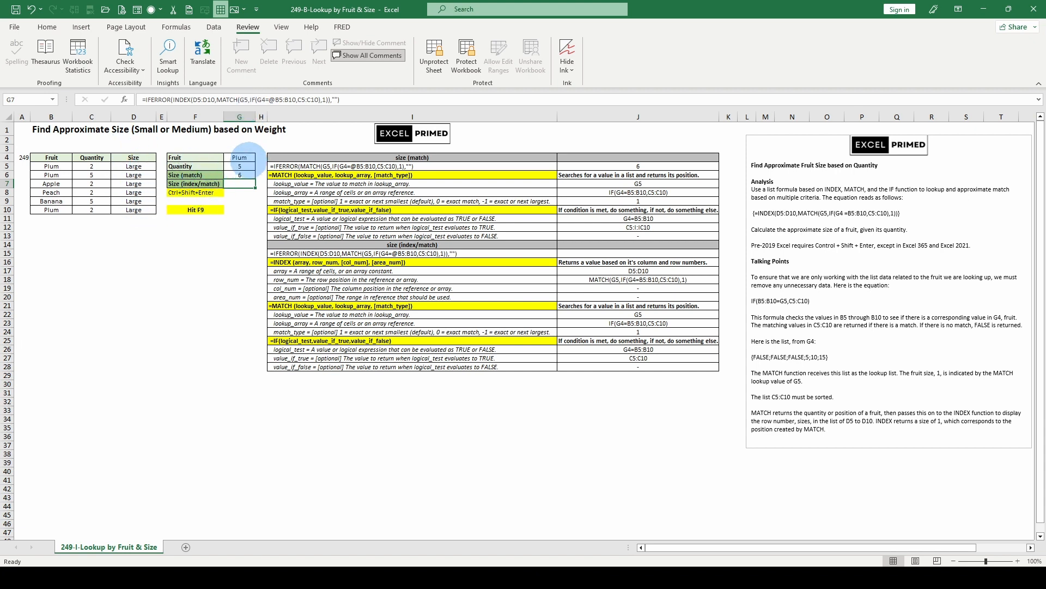
{"action": "left_click", "coordinate": [269, 100]}
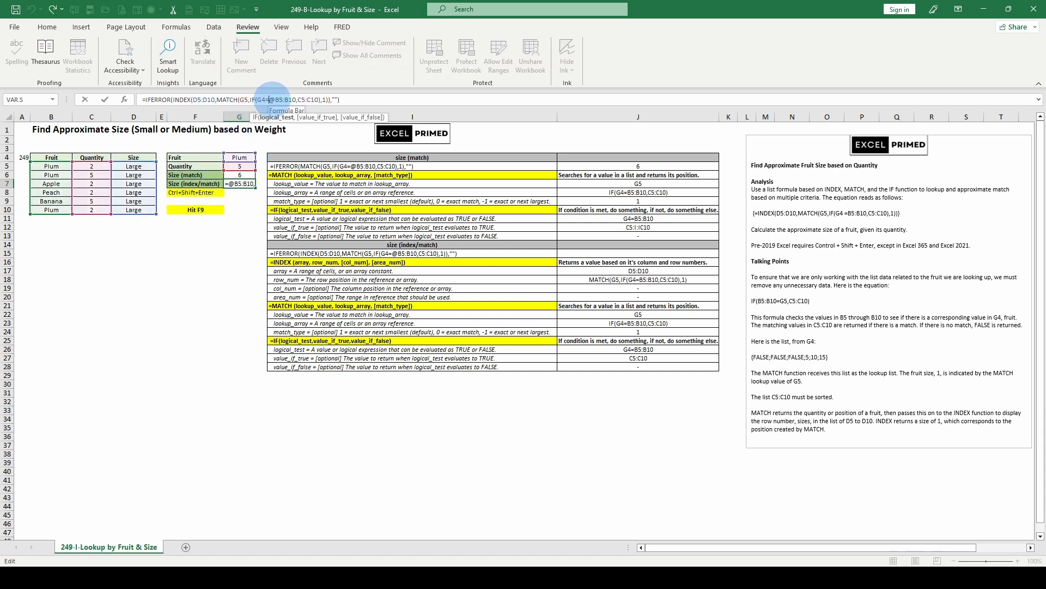
{"action": "key", "text": "ctrl+shift+Return"}
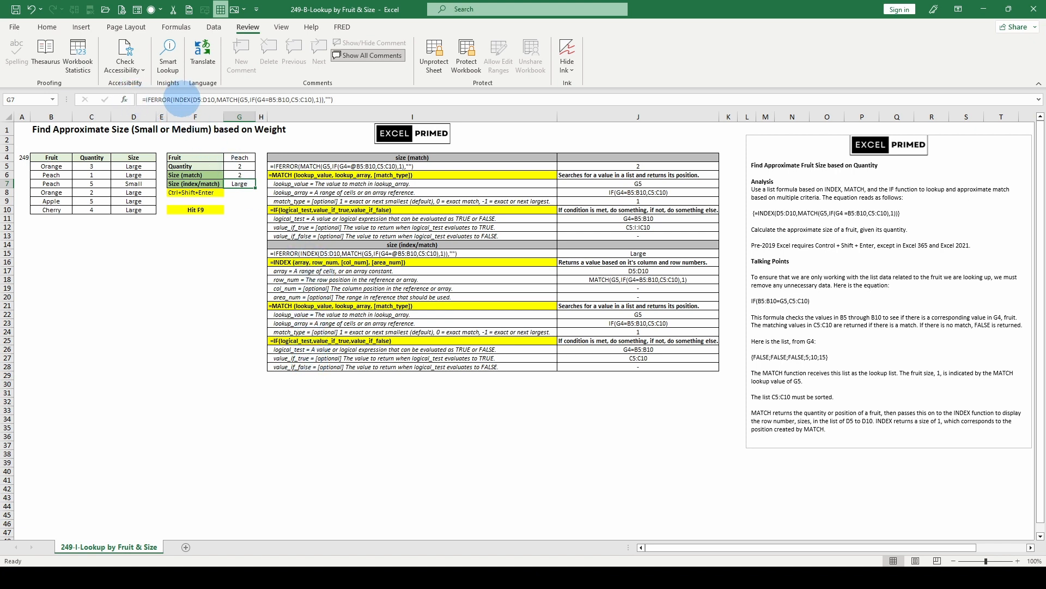
Examine the IFERROR arguments and the MATCH lookup value and match type in G7's formula, leaving it unedited
{"action": "left_click", "coordinate": [180, 99]}
{"action": "left_click", "coordinate": [184, 117]}
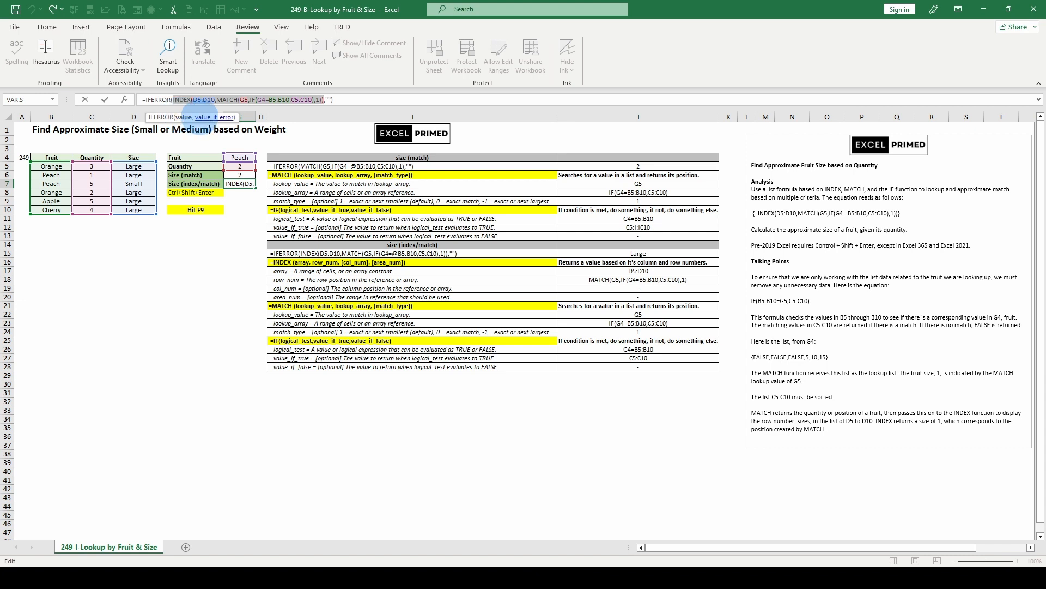
{"action": "left_click", "coordinate": [202, 117]}
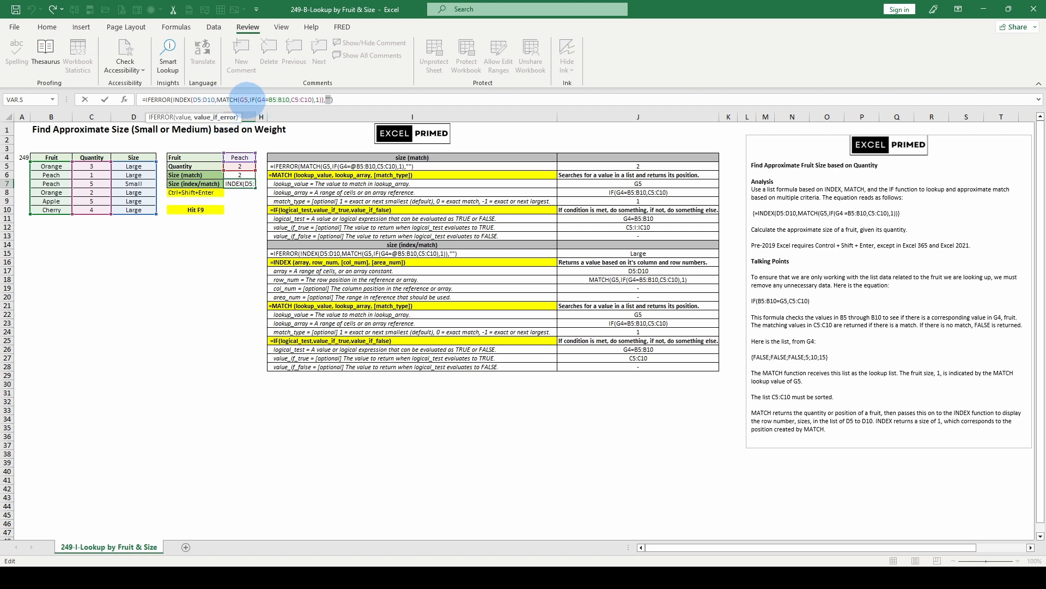
{"action": "left_click", "coordinate": [240, 99]}
{"action": "double_click", "coordinate": [244, 101]}
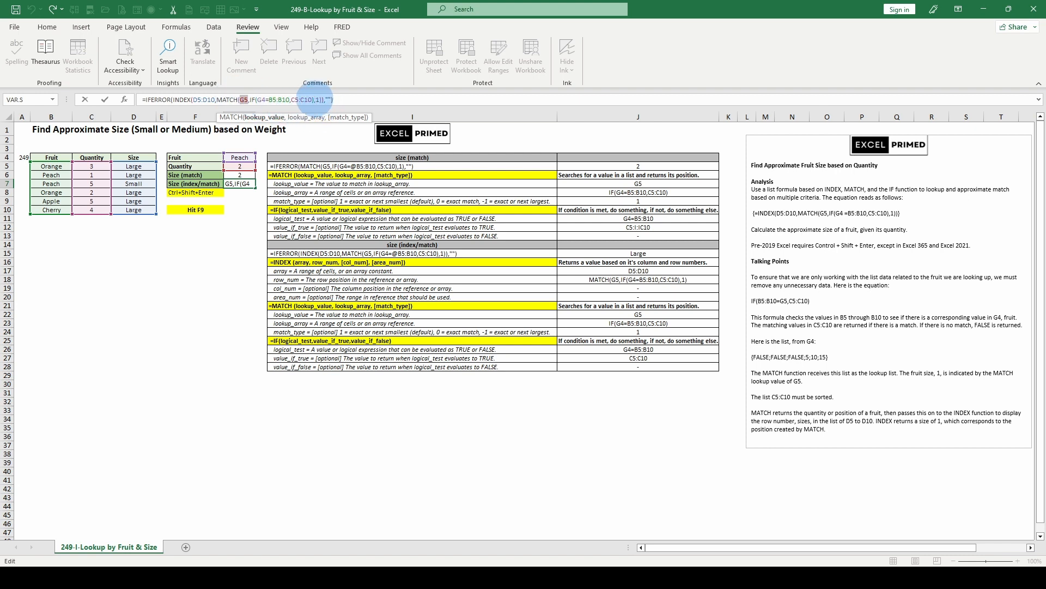
{"action": "left_click", "coordinate": [317, 100]}
{"action": "left_click", "coordinate": [335, 119]}
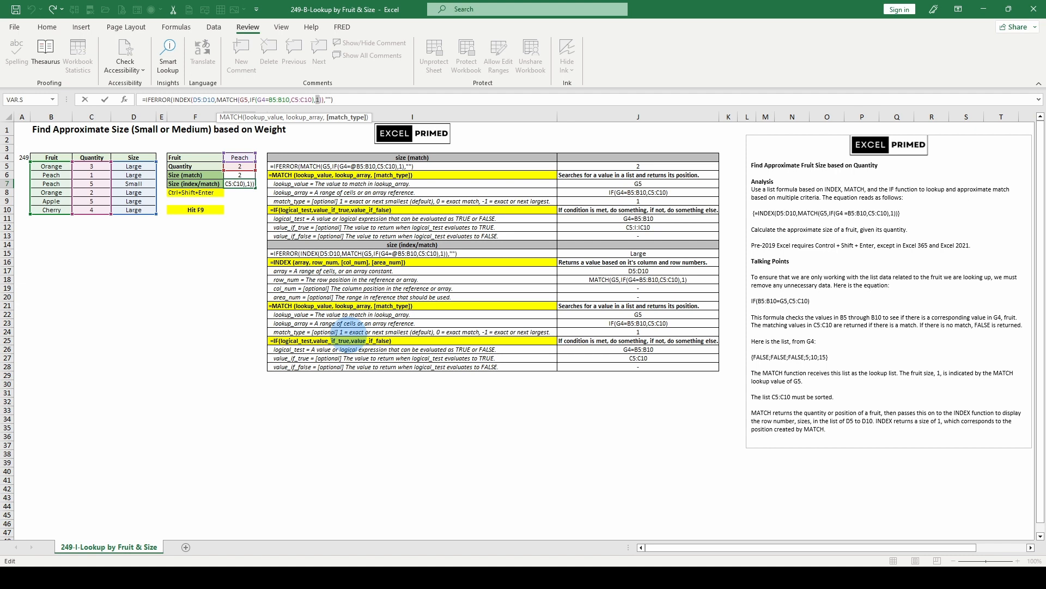
{"action": "key", "text": "Escape"}
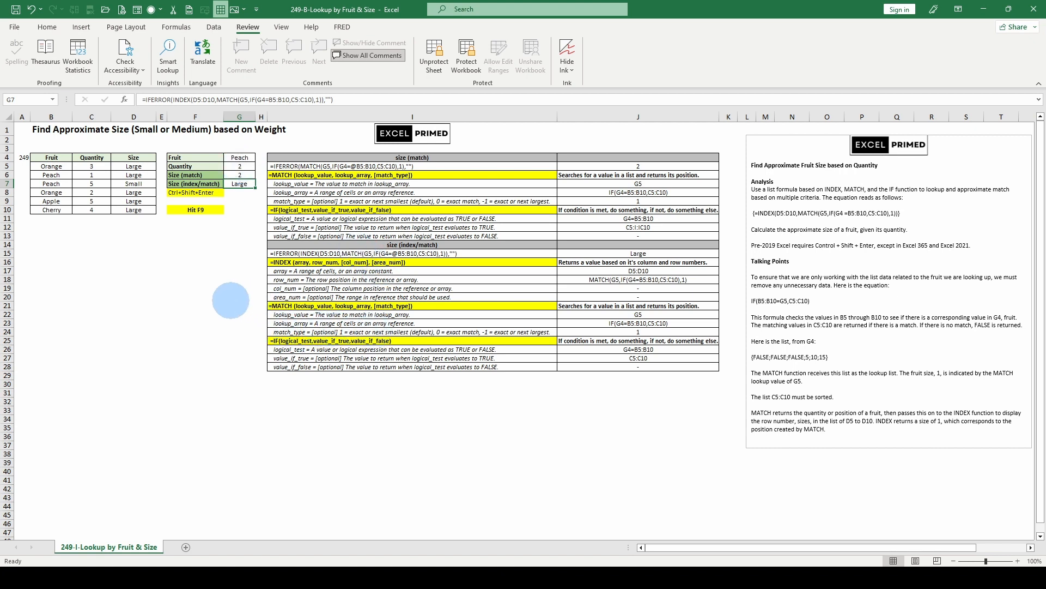
Recalculate the random fruit data twice and check the lookup quantity in G5
{"action": "key", "text": "F9"}
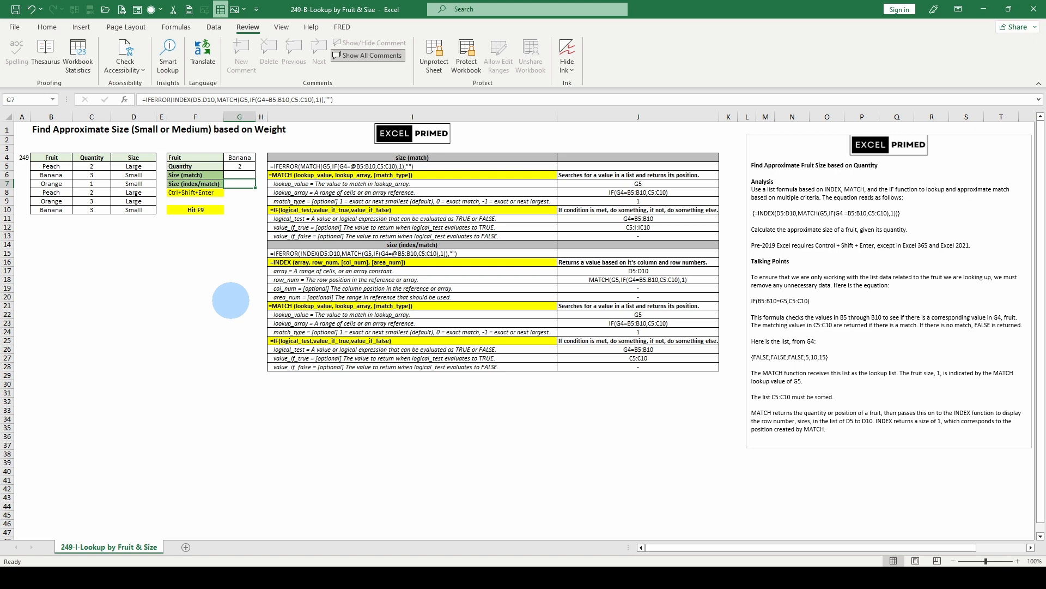
{"action": "left_click", "coordinate": [240, 166]}
{"action": "key", "text": "F9"}
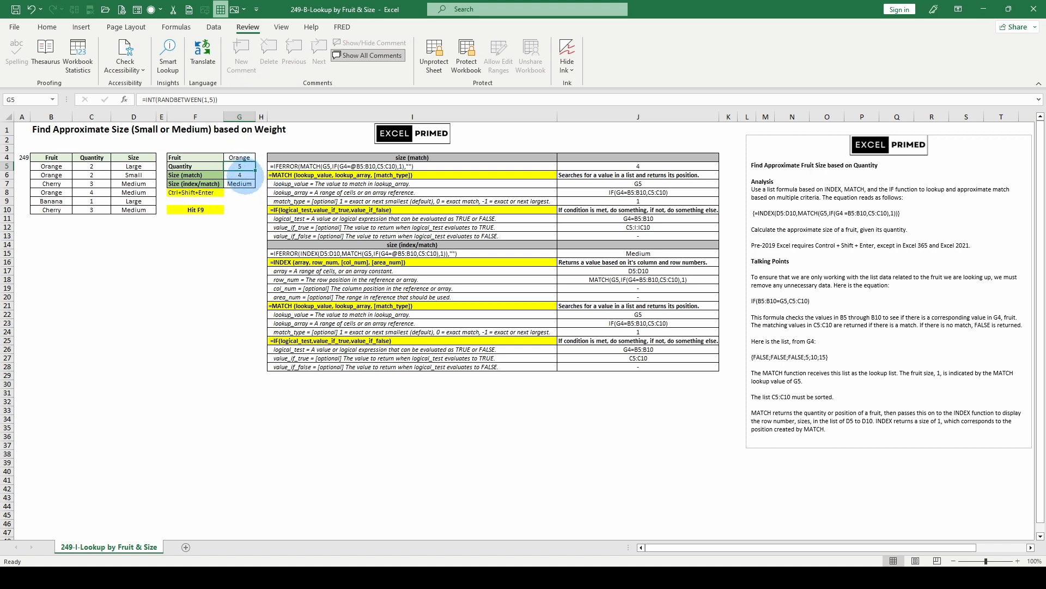
Set the MATCH match type to -1 in G7's index/match formula and recalculate the sheet
{"action": "left_click", "coordinate": [240, 184]}
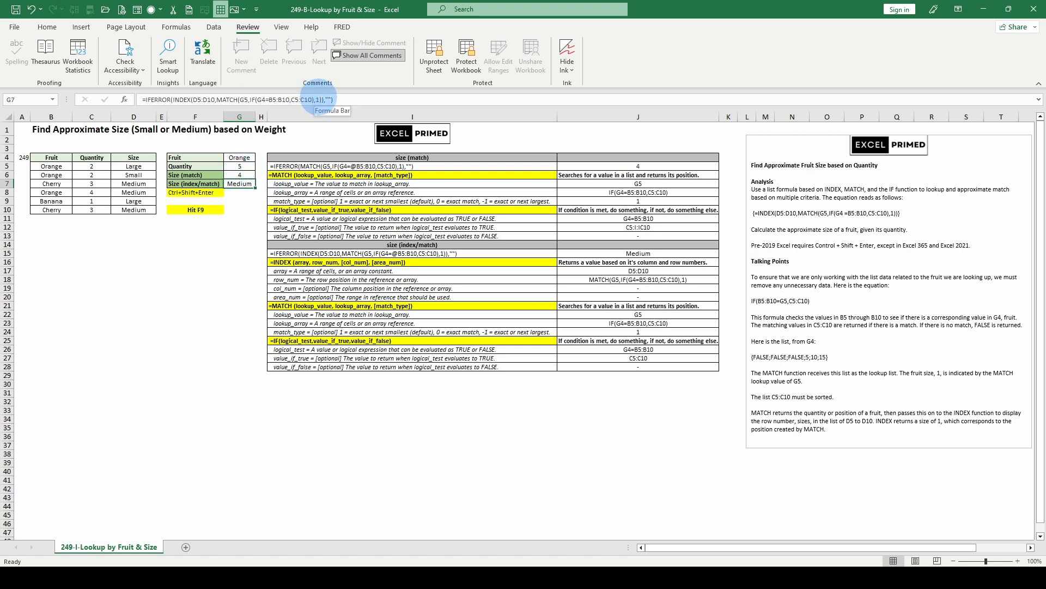
{"action": "left_click", "coordinate": [319, 99]}
{"action": "type", "text": "-"}
{"action": "left_click", "coordinate": [213, 287]}
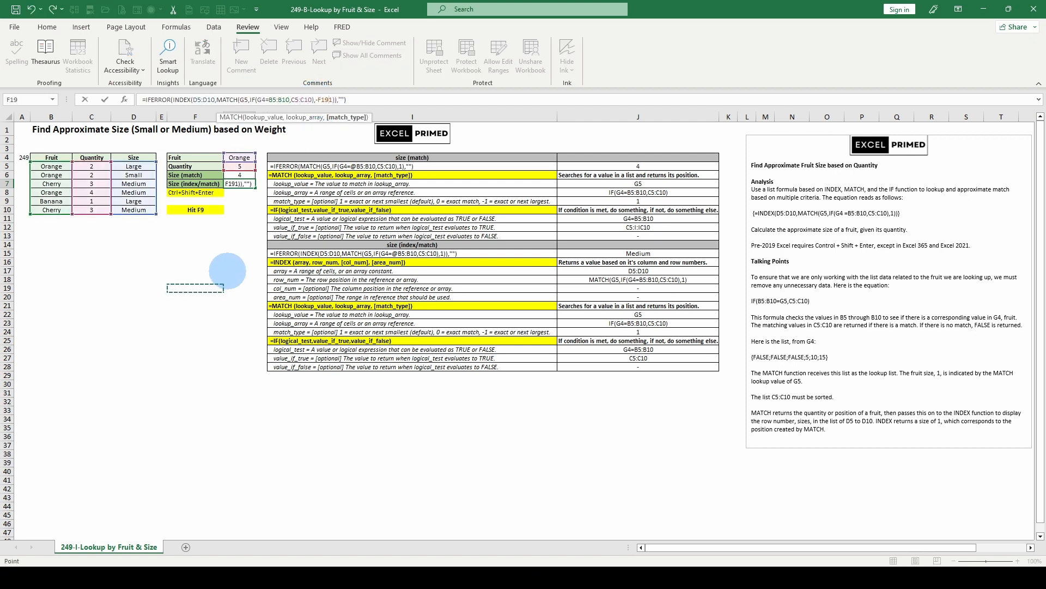
{"action": "left_click", "coordinate": [32, 10]}
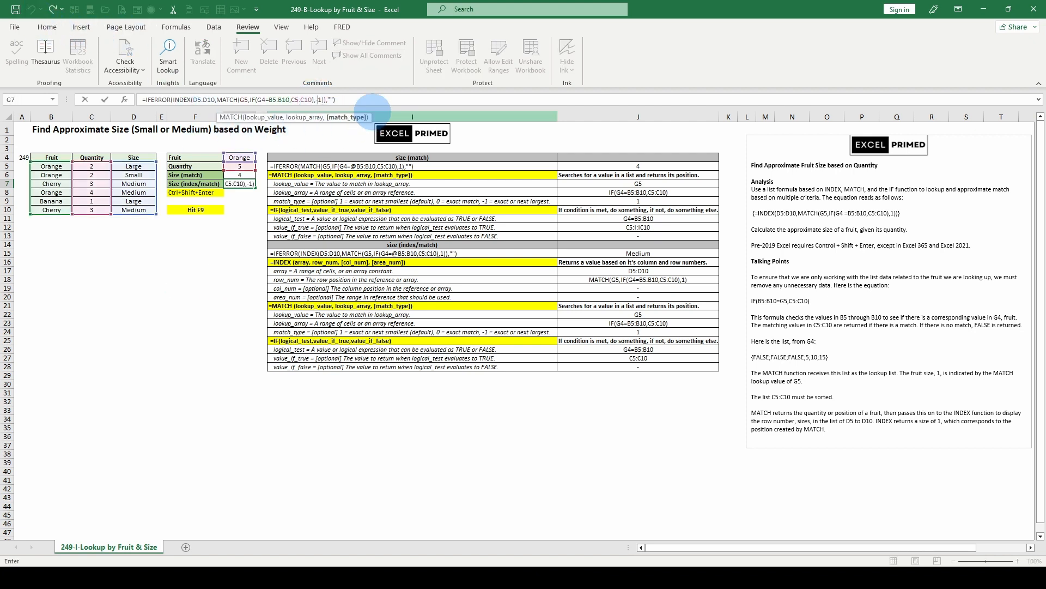
{"action": "key", "text": "ctrl+Return"}
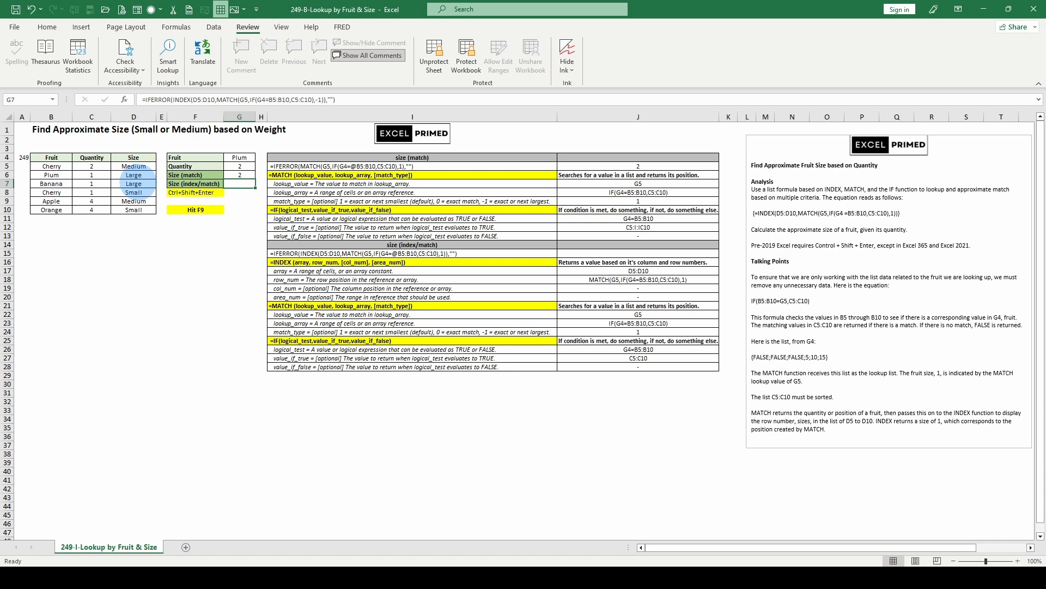
{"action": "key", "text": "F9"}
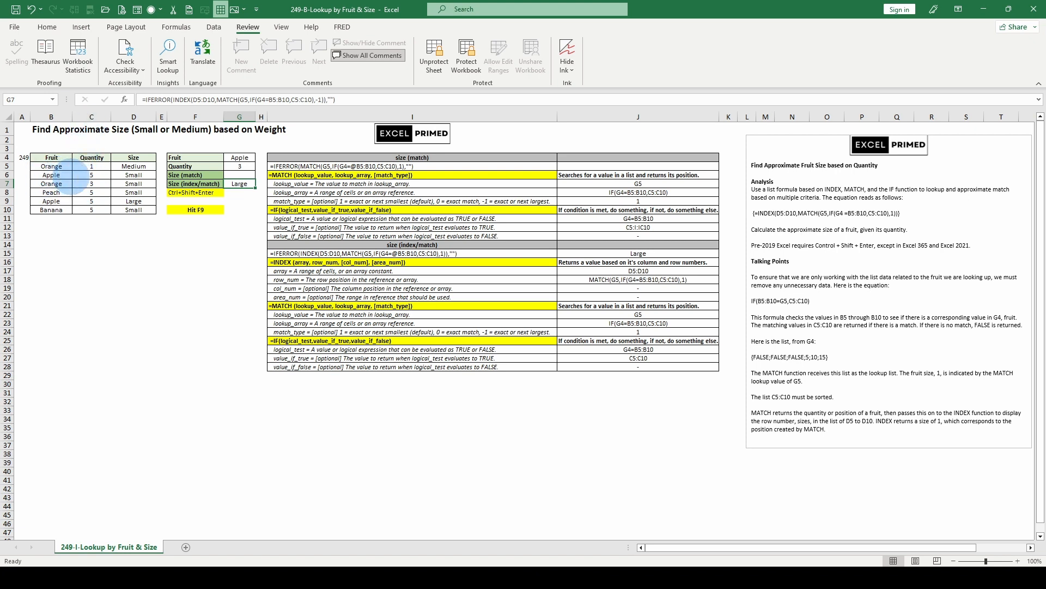
Set the MATCH match type to -1 in the Size (match) formula in G6
{"action": "left_click", "coordinate": [239, 174]}
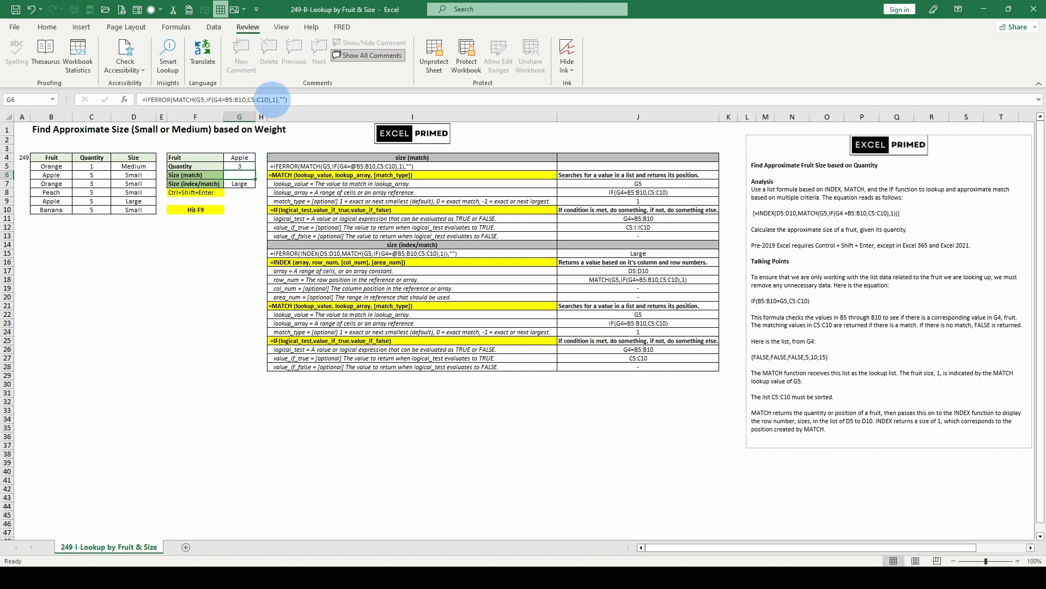
{"action": "left_click", "coordinate": [268, 99]}
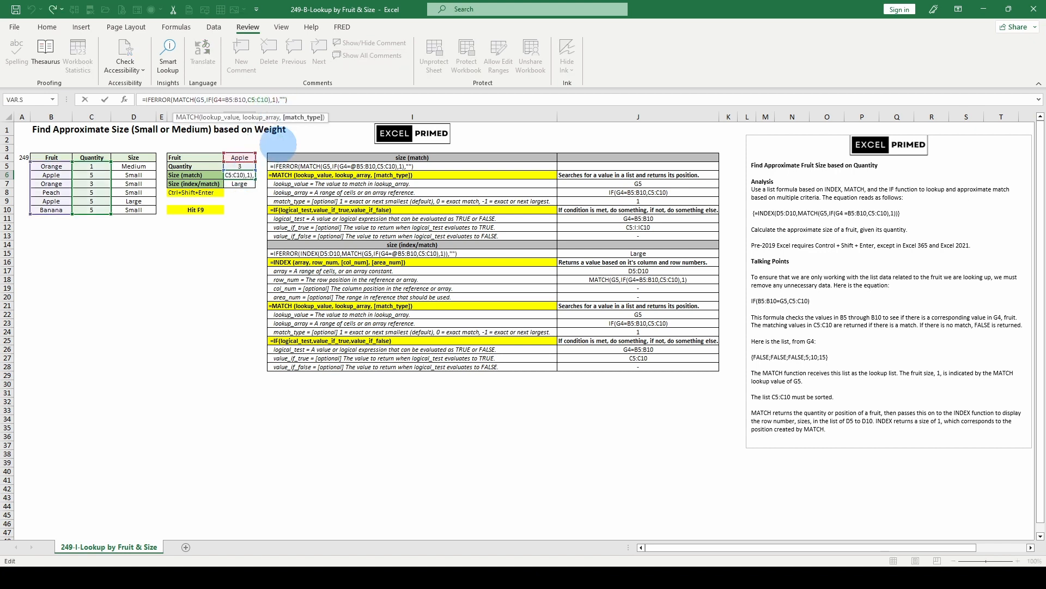
{"action": "type", "text": "-"}
{"action": "key", "text": "Return"}
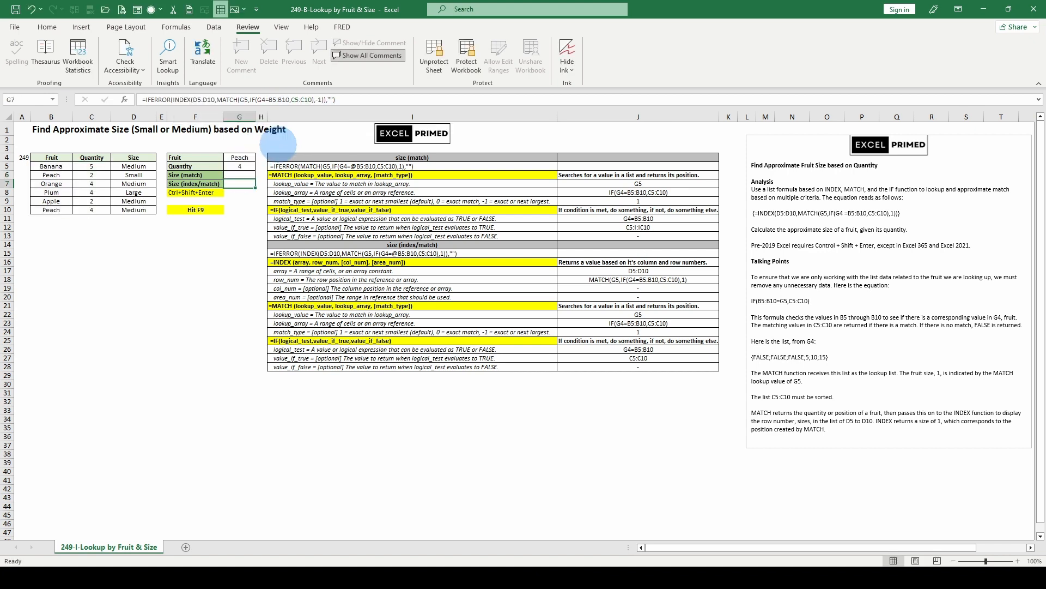
Recalculate the sheet to test the -1 match type and inspect the IF logical test in G7's formula
{"action": "key", "text": "F9"}
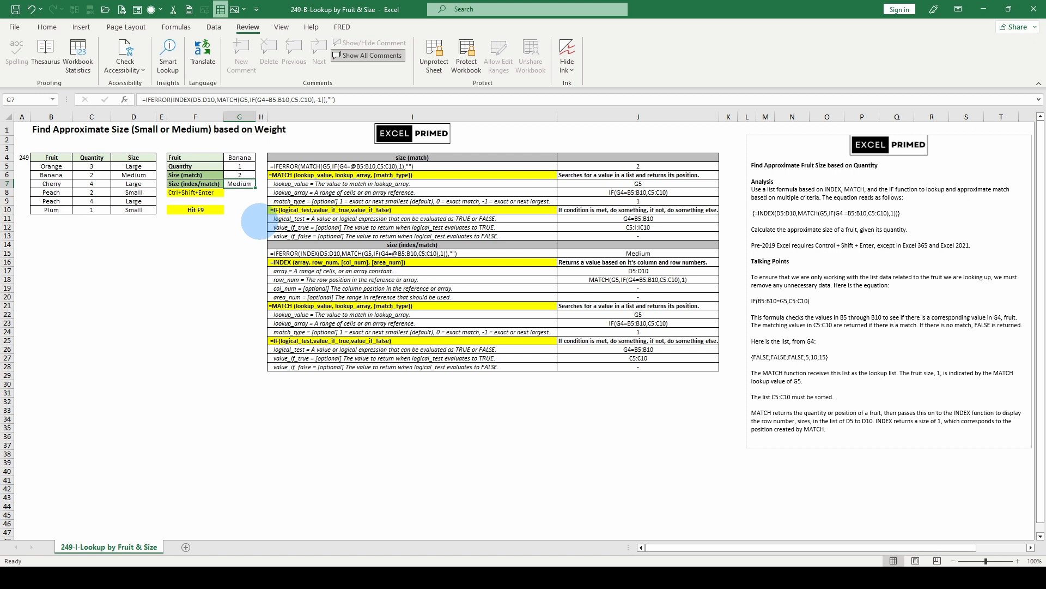
{"action": "key", "text": "F9"}
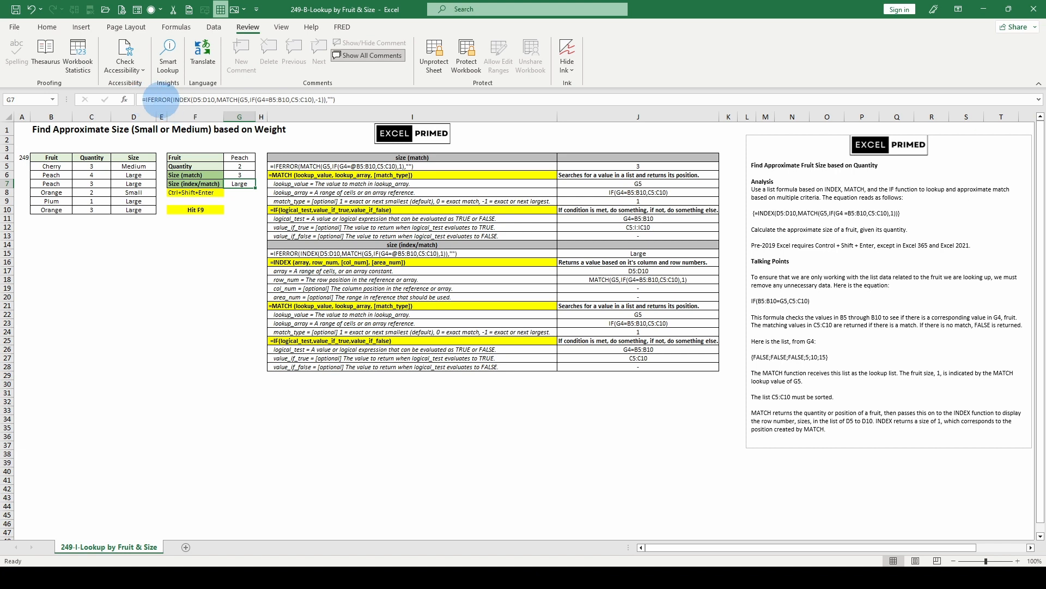
{"action": "left_click", "coordinate": [269, 100]}
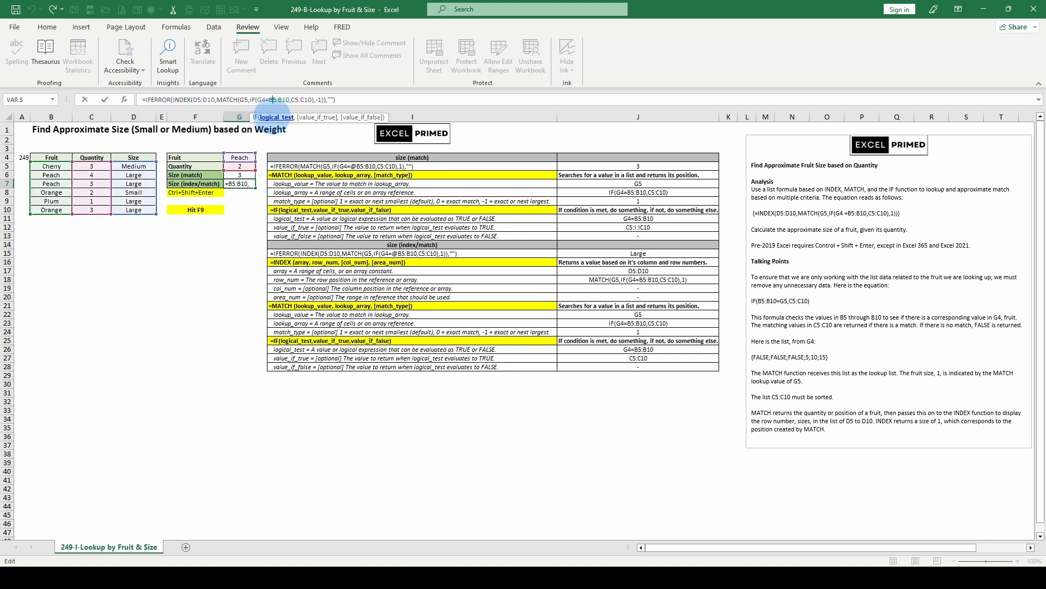
{"action": "left_click", "coordinate": [276, 116]}
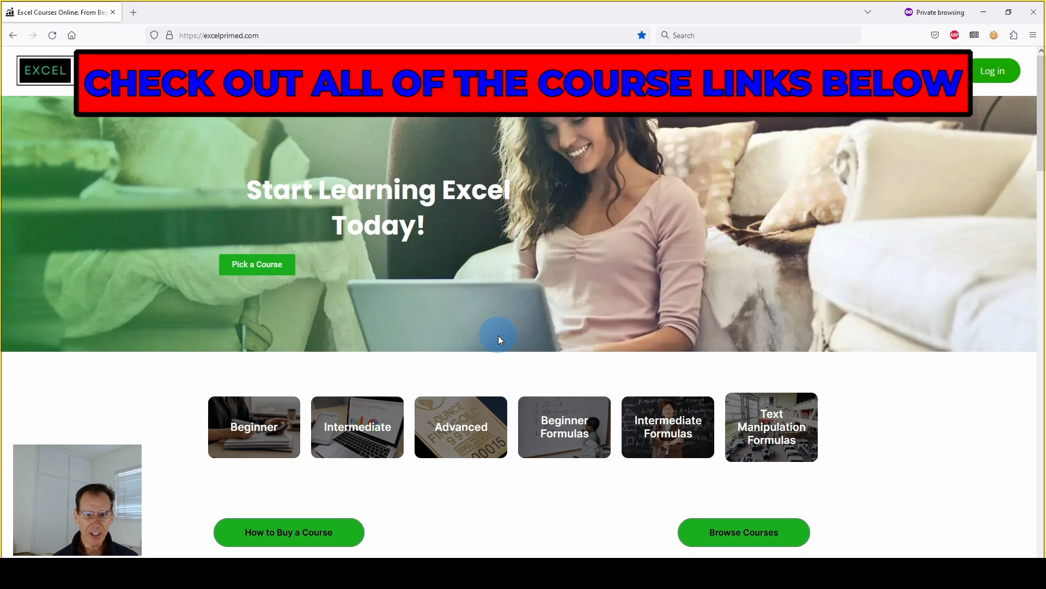
Switch to the browser and look through the Excel course listings on excelprimed.com
{"action": "scroll", "coordinate": [498, 336], "scroll_direction": "down", "scroll_amount": 3}
{"action": "scroll", "coordinate": [498, 335], "scroll_direction": "down", "scroll_amount": 6}
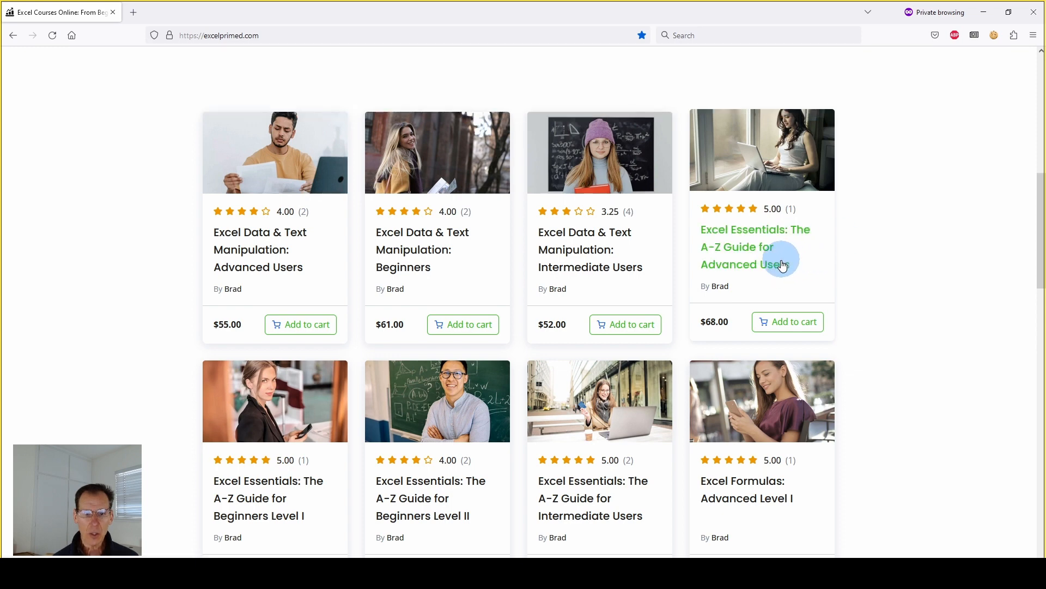
{"action": "scroll", "coordinate": [778, 259], "scroll_direction": "down", "scroll_amount": 1}
{"action": "scroll", "coordinate": [273, 436], "scroll_direction": "down", "scroll_amount": 1}
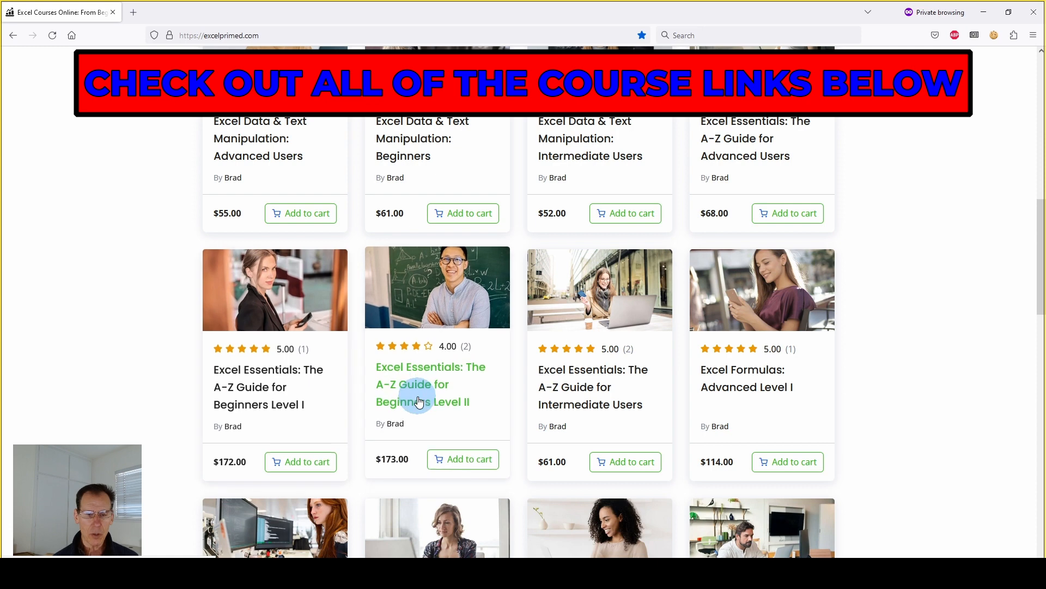
{"action": "scroll", "coordinate": [812, 316], "scroll_direction": "down", "scroll_amount": 2}
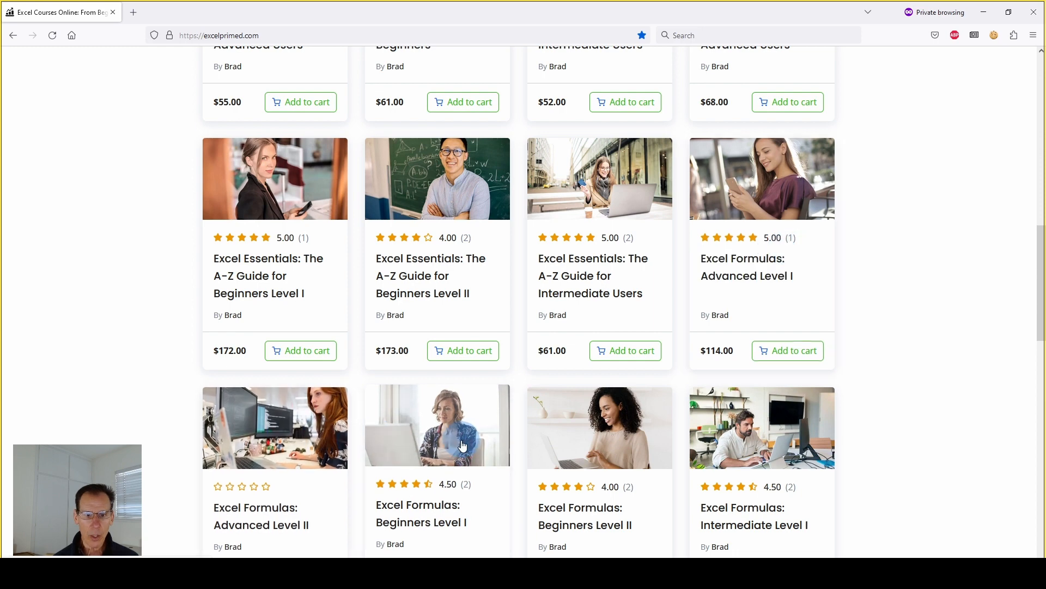
Look further through the Excel Essentials and Excel Formulas course listings on excelprimed.com
{"action": "scroll", "coordinate": [447, 428], "scroll_direction": "down", "scroll_amount": 1}
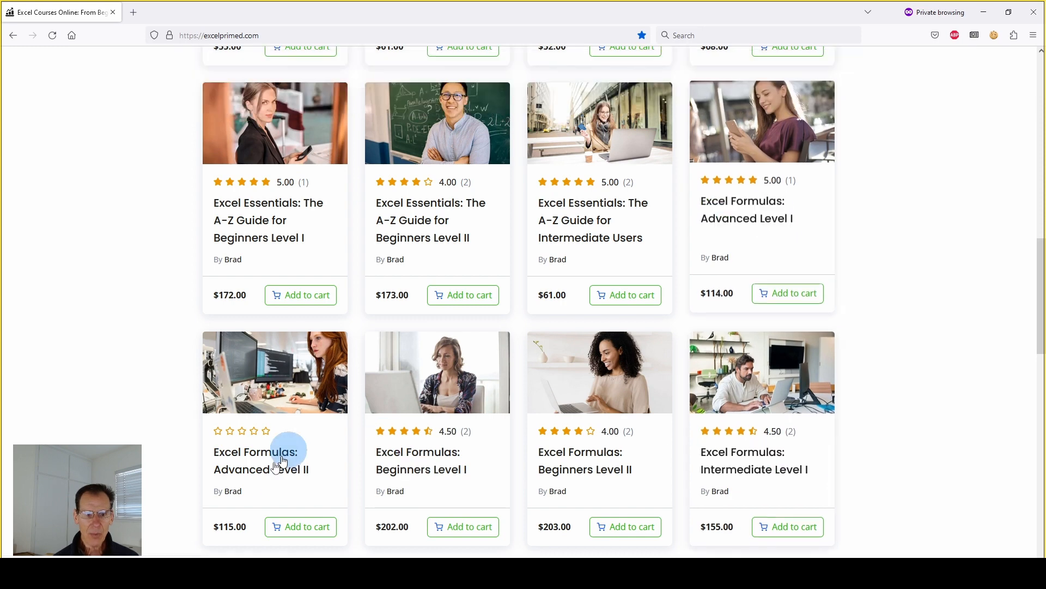
{"action": "scroll", "coordinate": [239, 487], "scroll_direction": "down", "scroll_amount": 2}
{"action": "scroll", "coordinate": [242, 486], "scroll_direction": "up", "scroll_amount": 7}
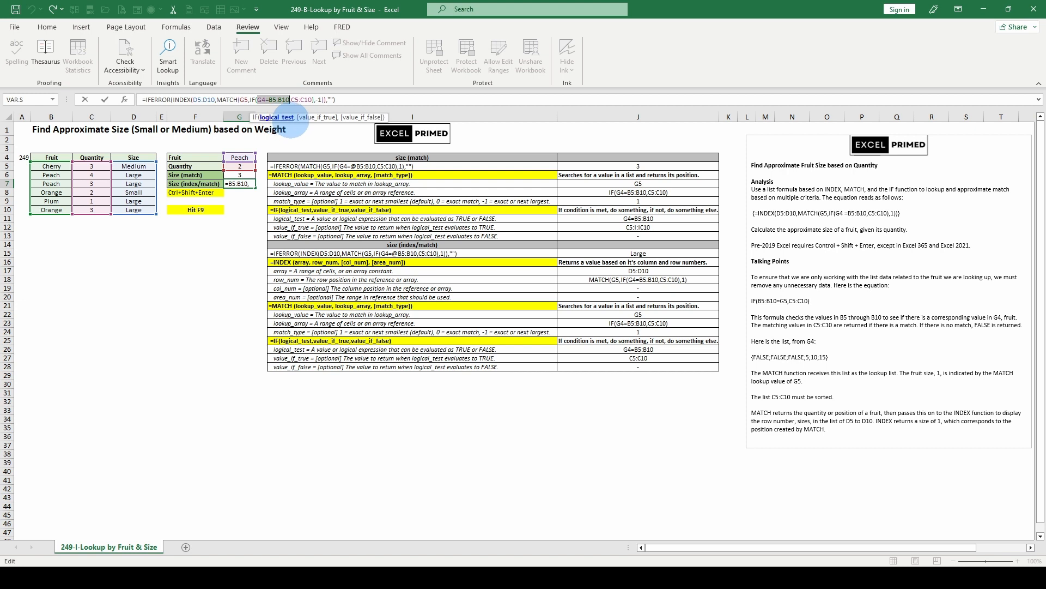
Switch back to Excel and review the IF value_if_true, the MATCH arguments and the INDEX array in G7's formula
{"action": "left_click", "coordinate": [306, 118]}
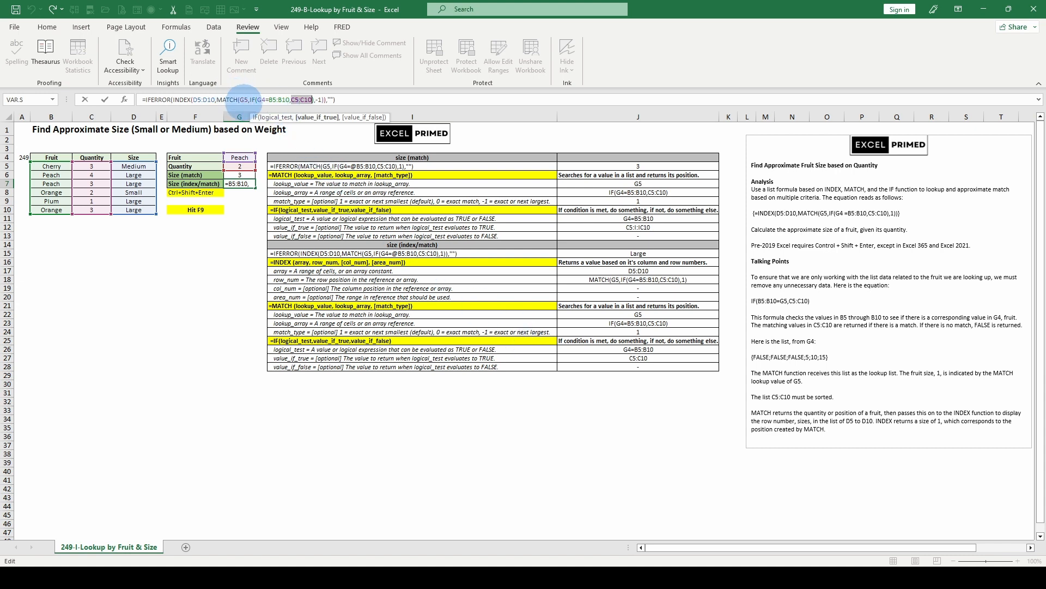
{"action": "left_click", "coordinate": [244, 98]}
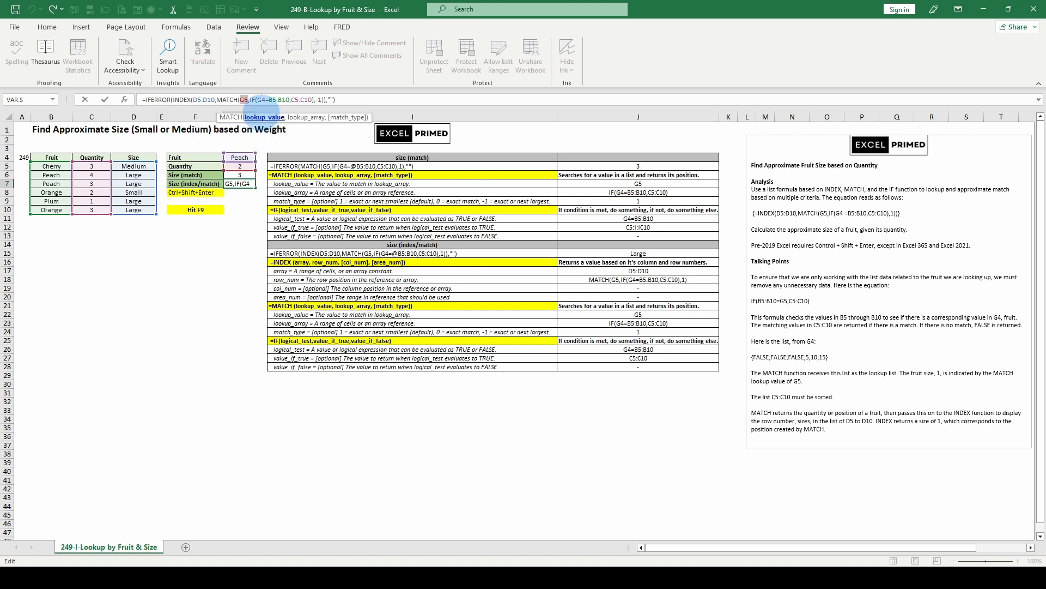
{"action": "left_click", "coordinate": [305, 117]}
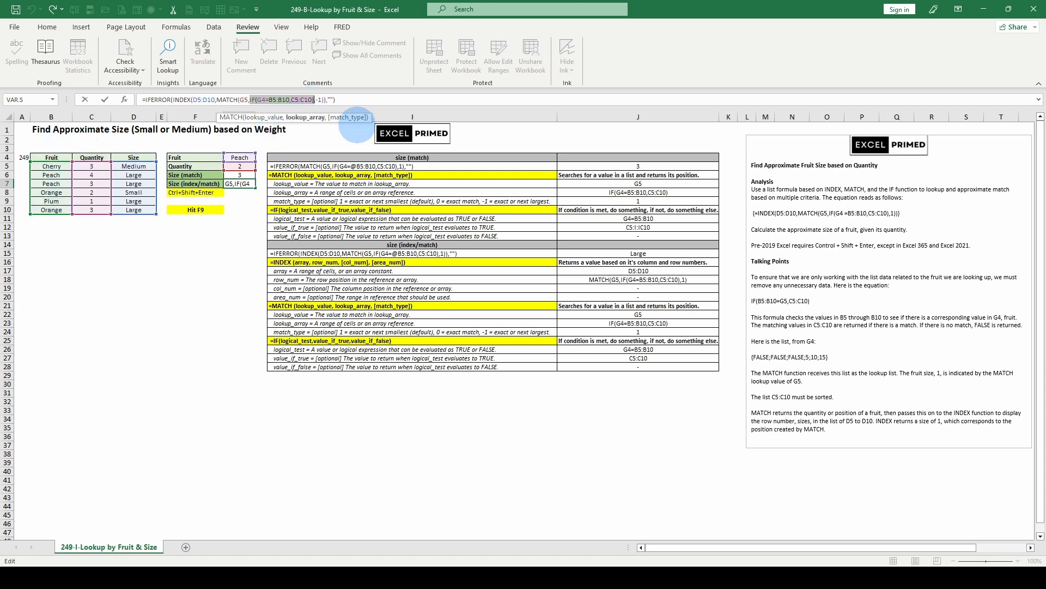
{"action": "double_click", "coordinate": [319, 99]}
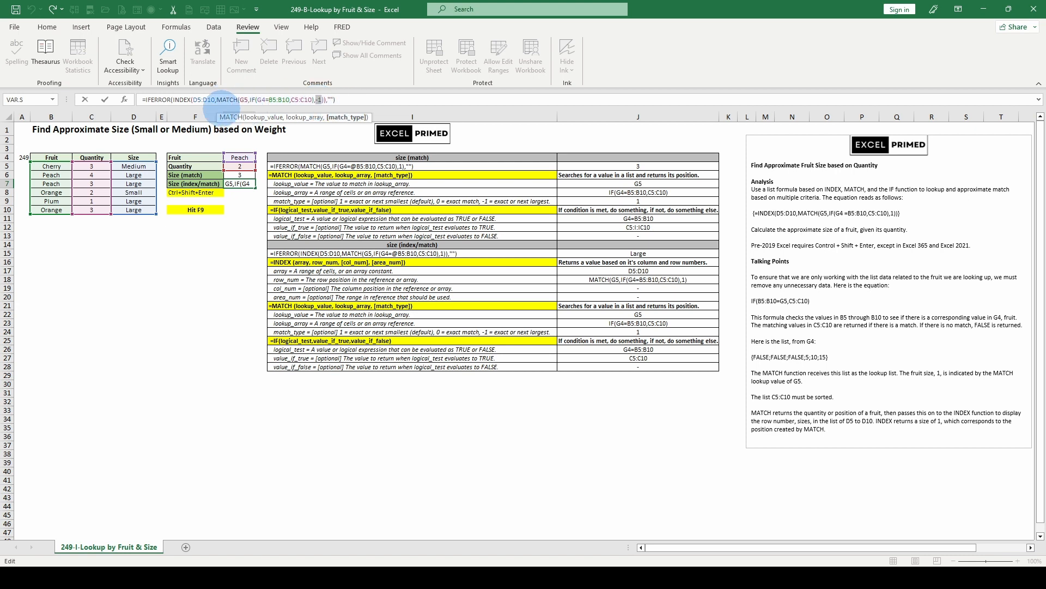
{"action": "double_click", "coordinate": [202, 99]}
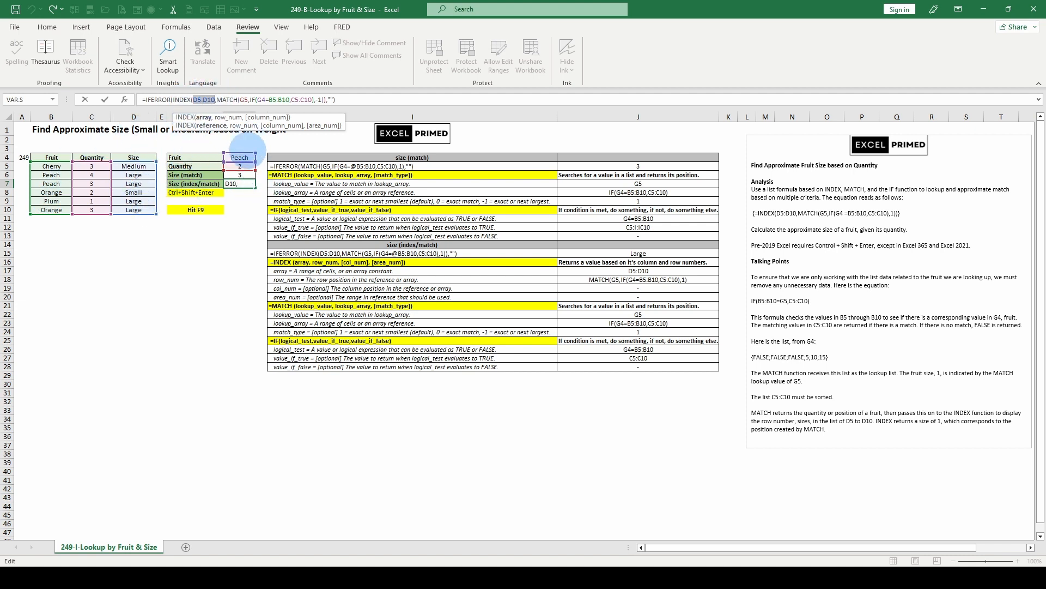
{"action": "key", "text": "Return"}
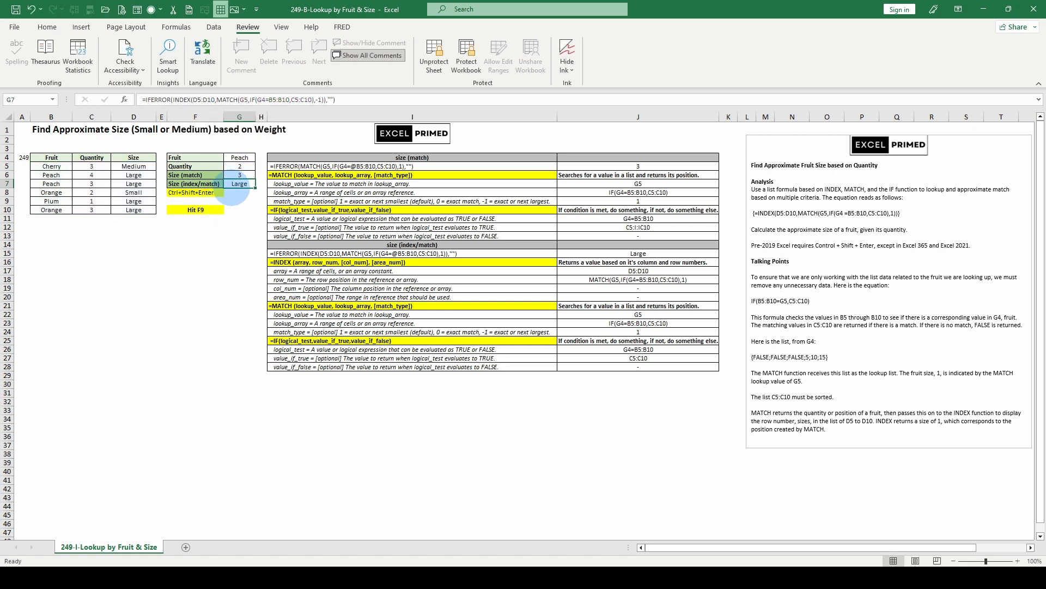
Recalculate the sheet and inspect the INDEX array, MATCH lookup value and IF logical test in G7's formula without changing it
{"action": "key", "text": "F9"}
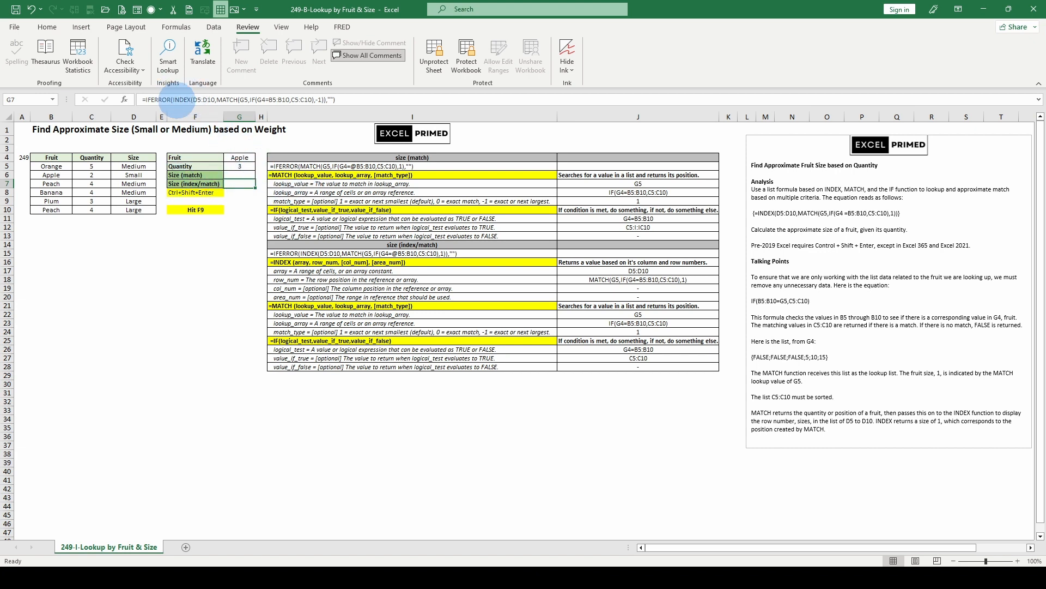
{"action": "left_click", "coordinate": [203, 99]}
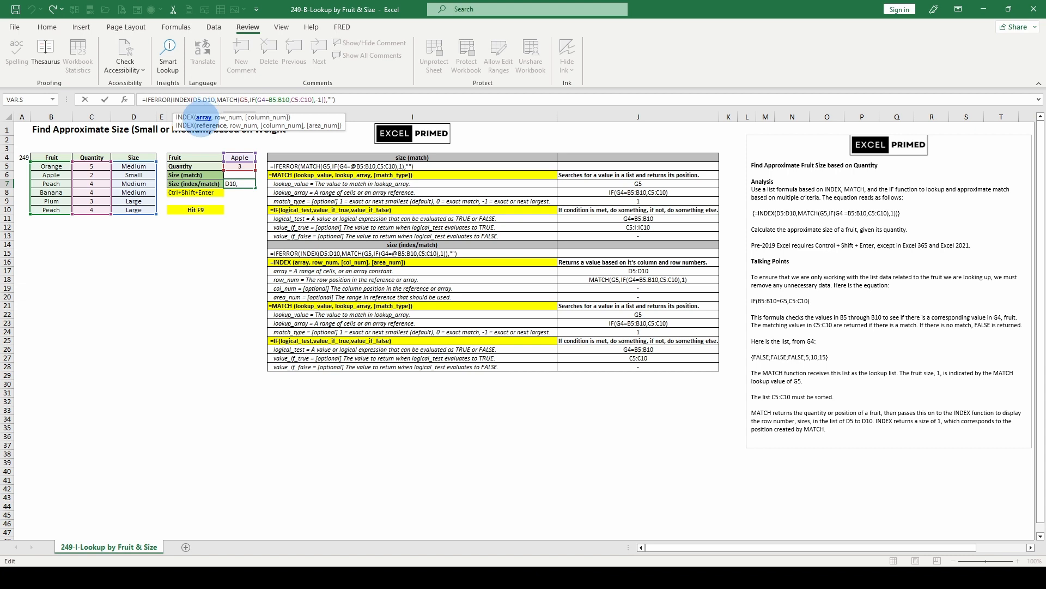
{"action": "key", "text": "ctrl+a"}
{"action": "key", "text": "BackSpace"}
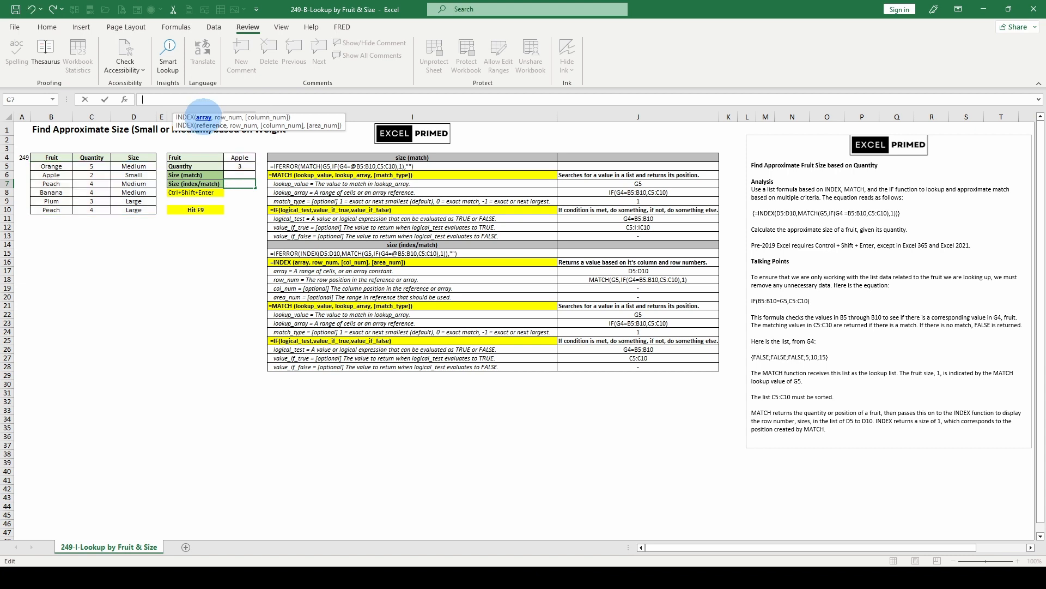
{"action": "key", "text": "Escape"}
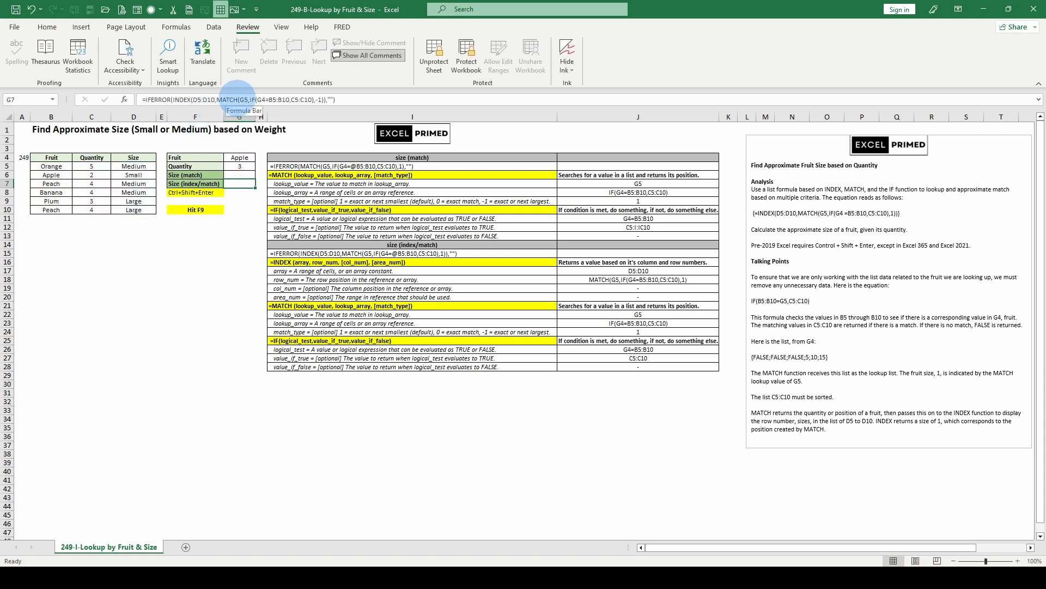
{"action": "left_click", "coordinate": [244, 99]}
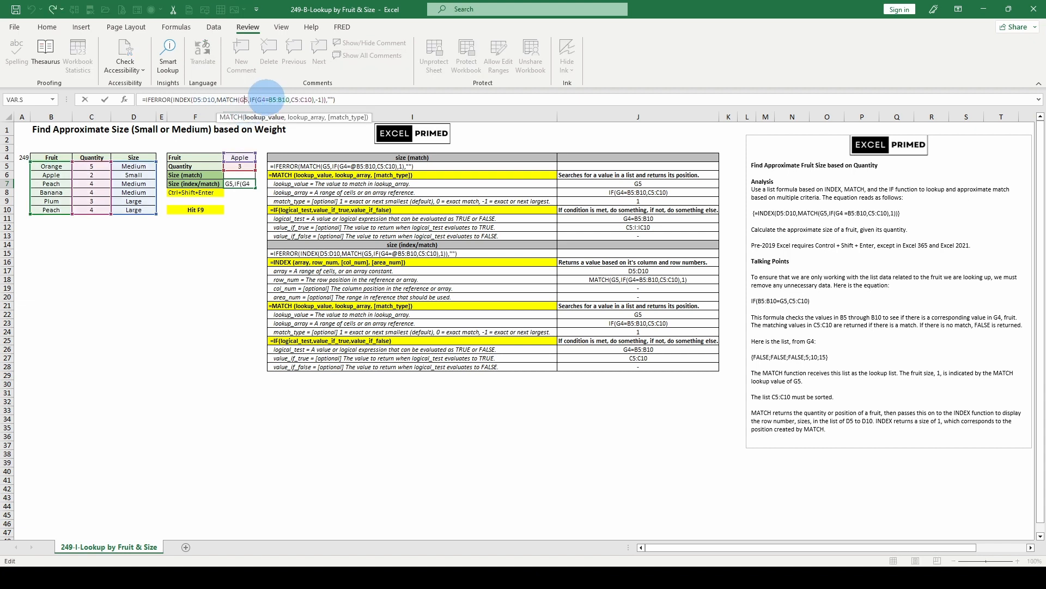
{"action": "left_click", "coordinate": [265, 99]}
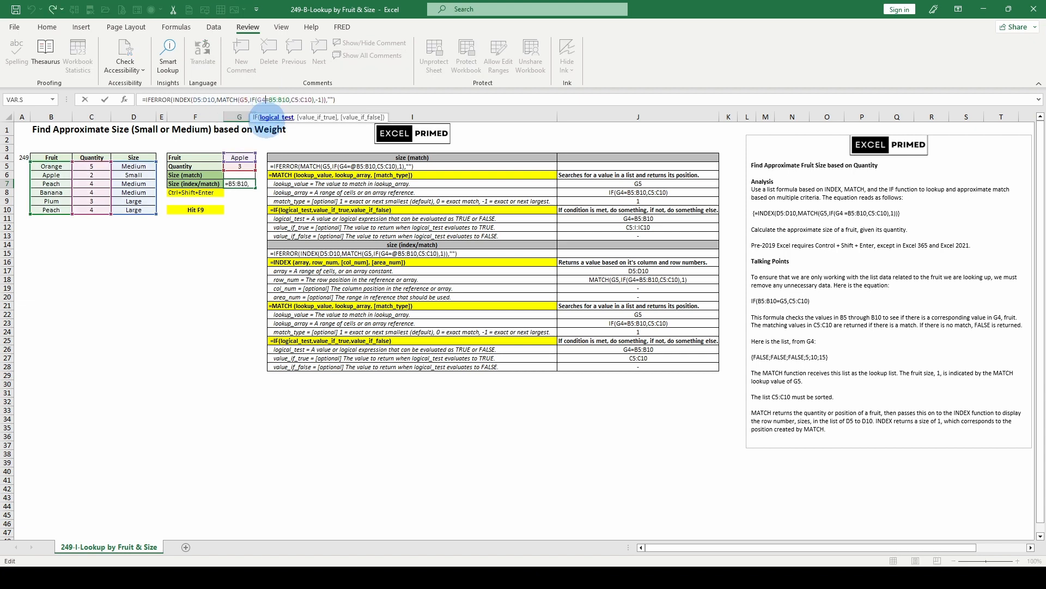
{"action": "key", "text": "Escape"}
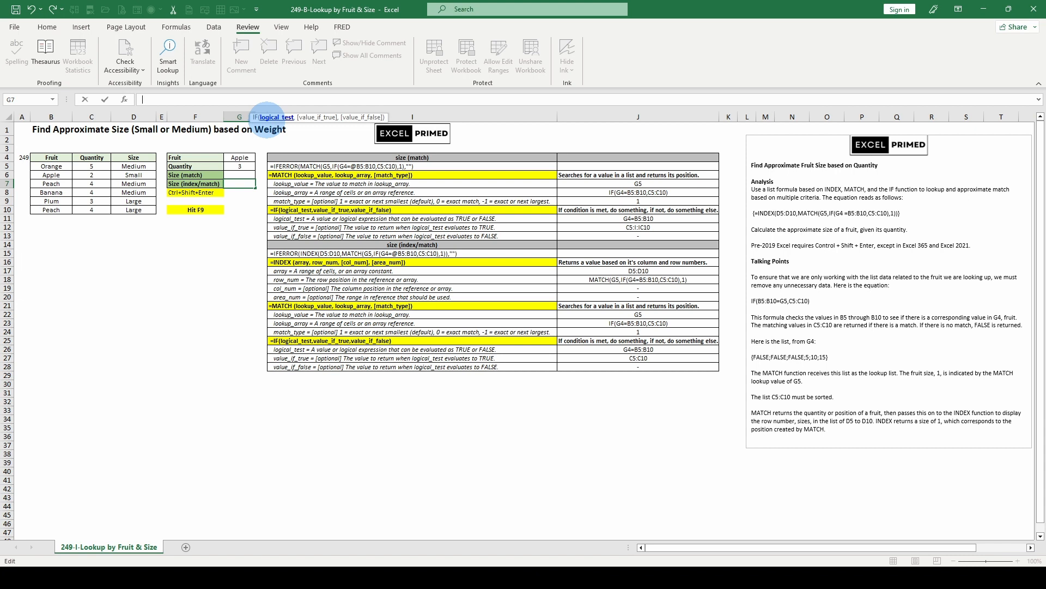
Evaluate the IF value_if_true range C5:C10 and the logical test inside G7's formula, and restore the cell references
{"action": "left_click", "coordinate": [293, 100]}
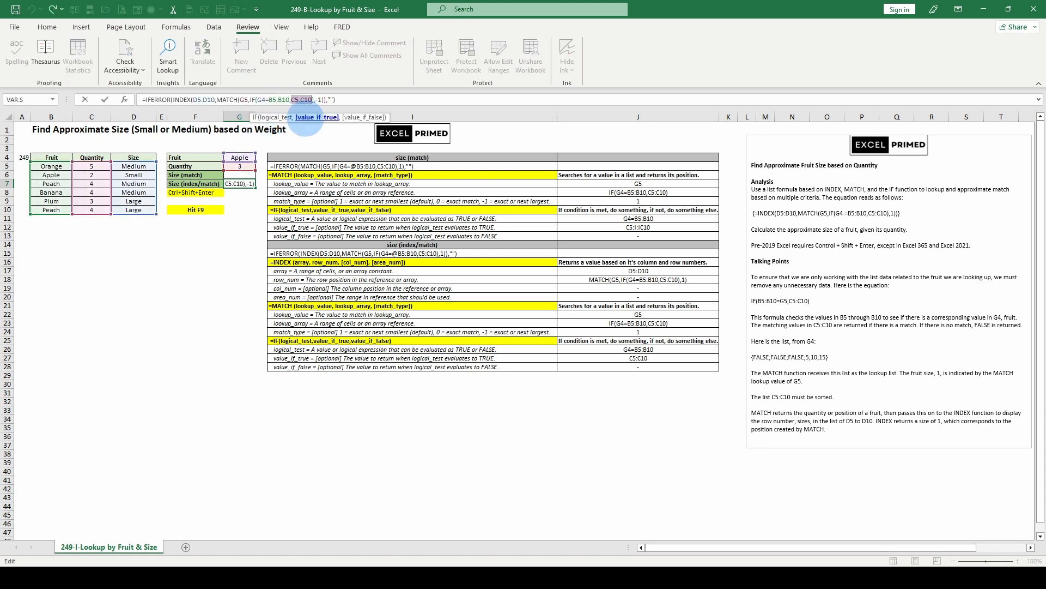
{"action": "key", "text": "F9"}
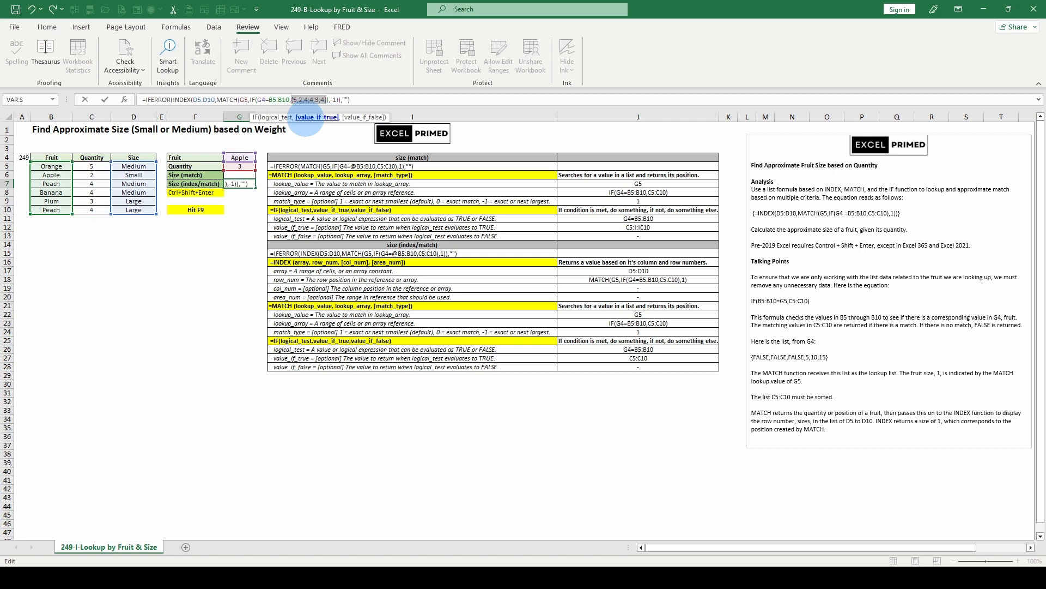
{"action": "left_click", "coordinate": [278, 117]}
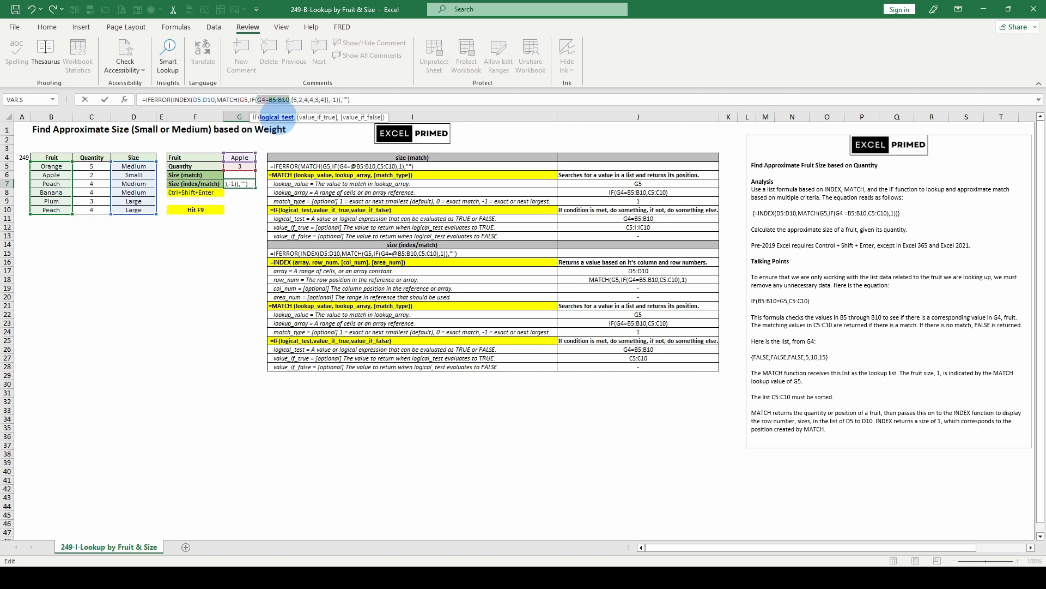
{"action": "key", "text": "F9"}
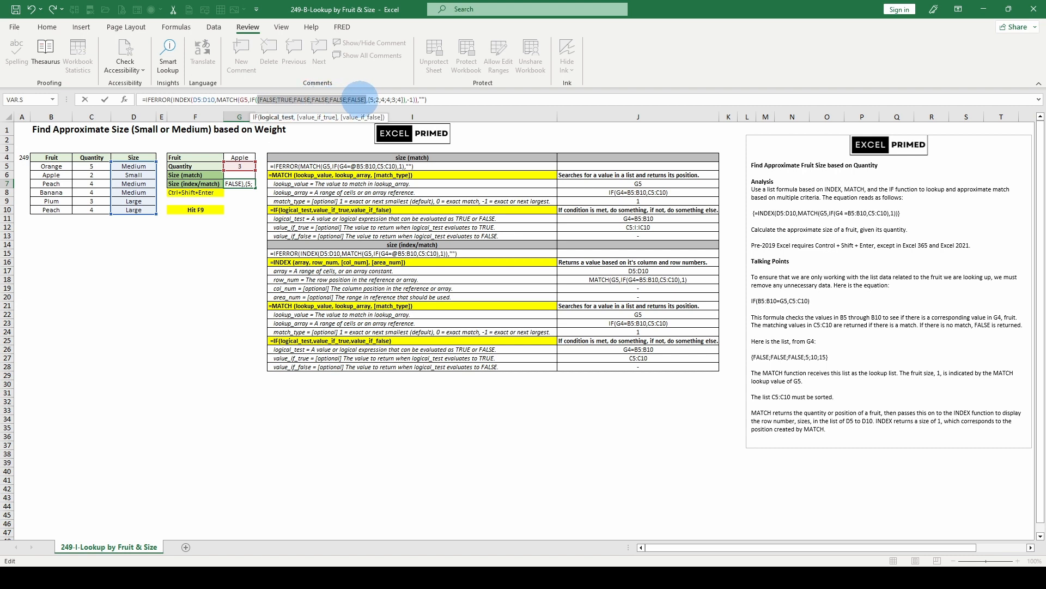
{"action": "key", "text": "ctrl+z"}
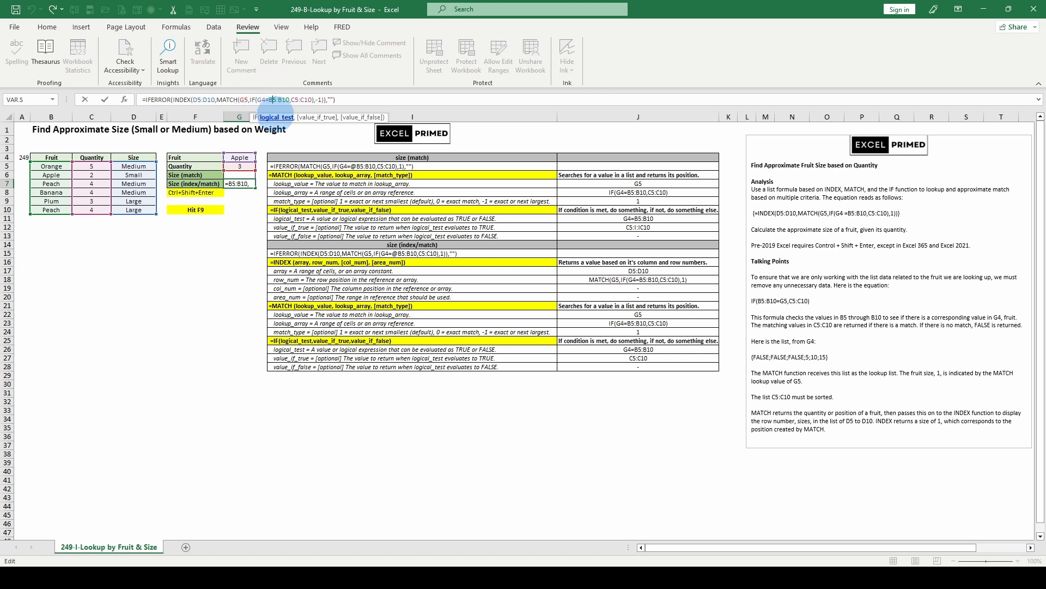
Evaluate only the IF logical test G4=B5:B10 in G7's formula, discard it and check the INDEX row_num argument
{"action": "left_click_drag", "start_coordinate": [272, 100], "coordinate": [290, 100]}
{"action": "key", "text": "F9"}
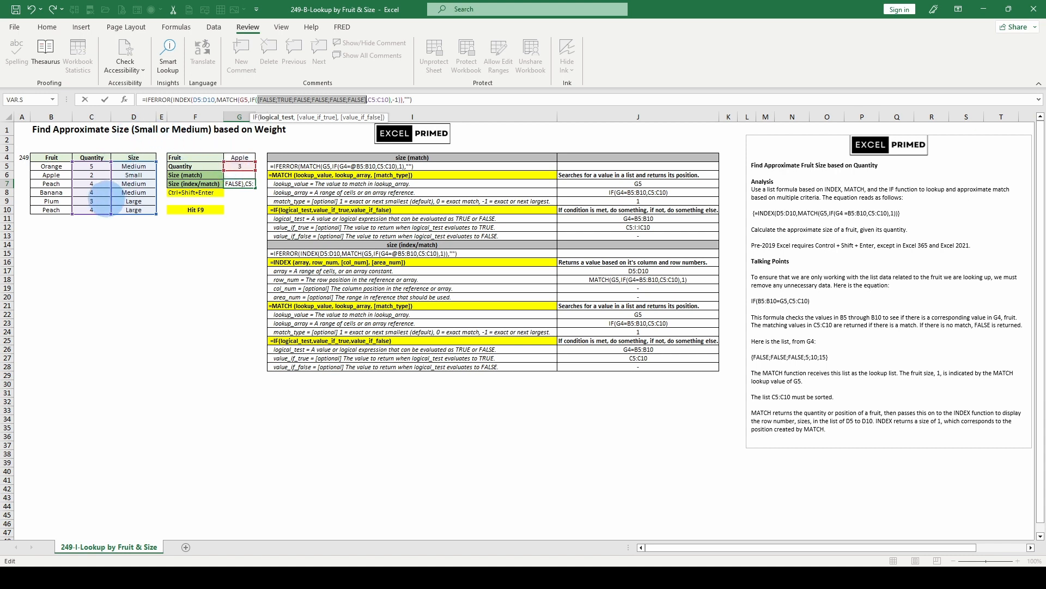
{"action": "key", "text": "Escape"}
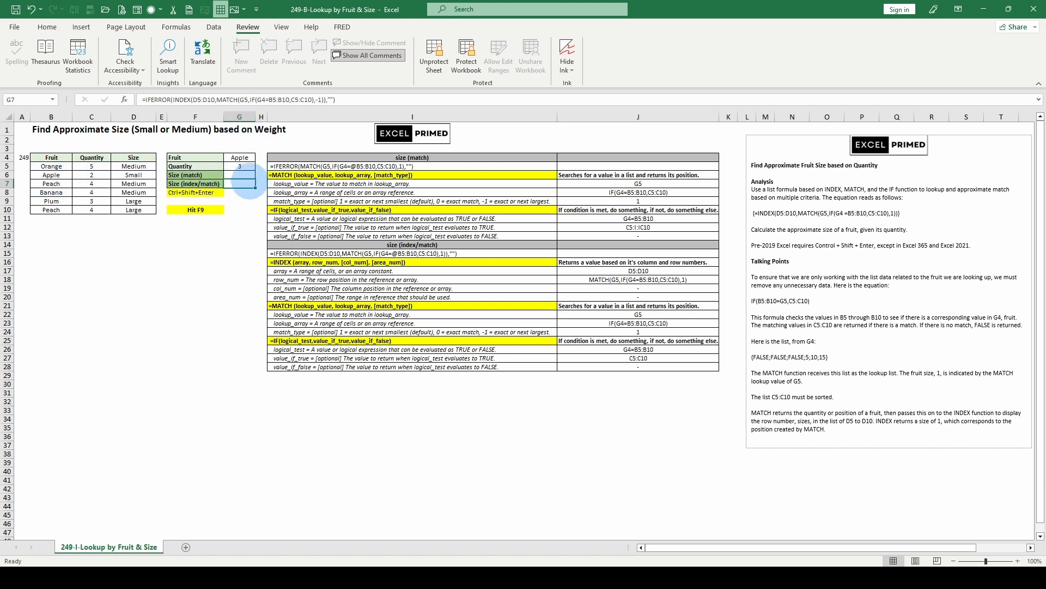
{"action": "left_click", "coordinate": [223, 99]}
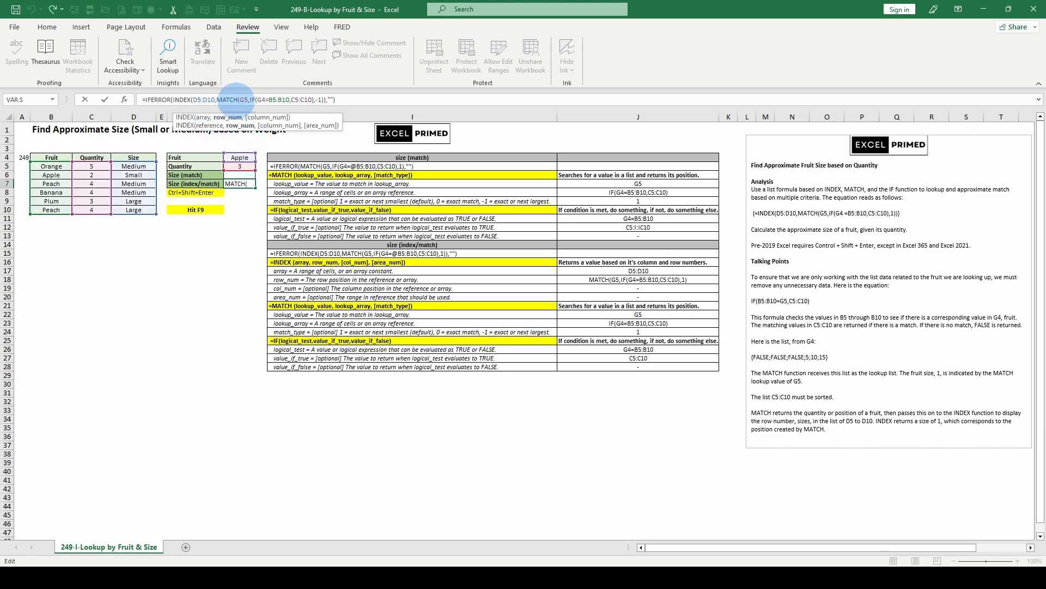
{"action": "key", "text": "Escape"}
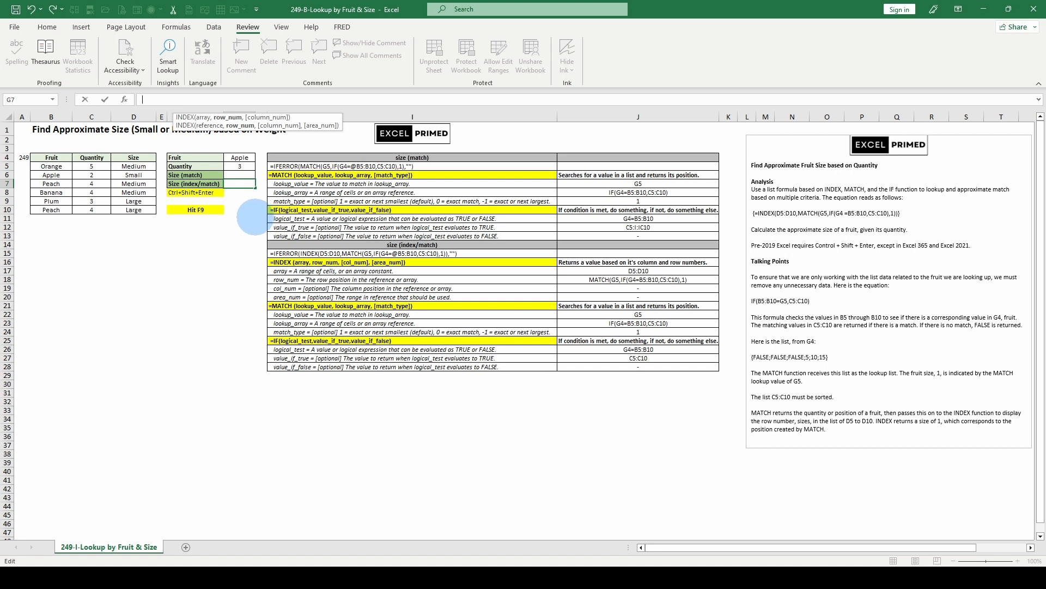
{"action": "key", "text": "Escape"}
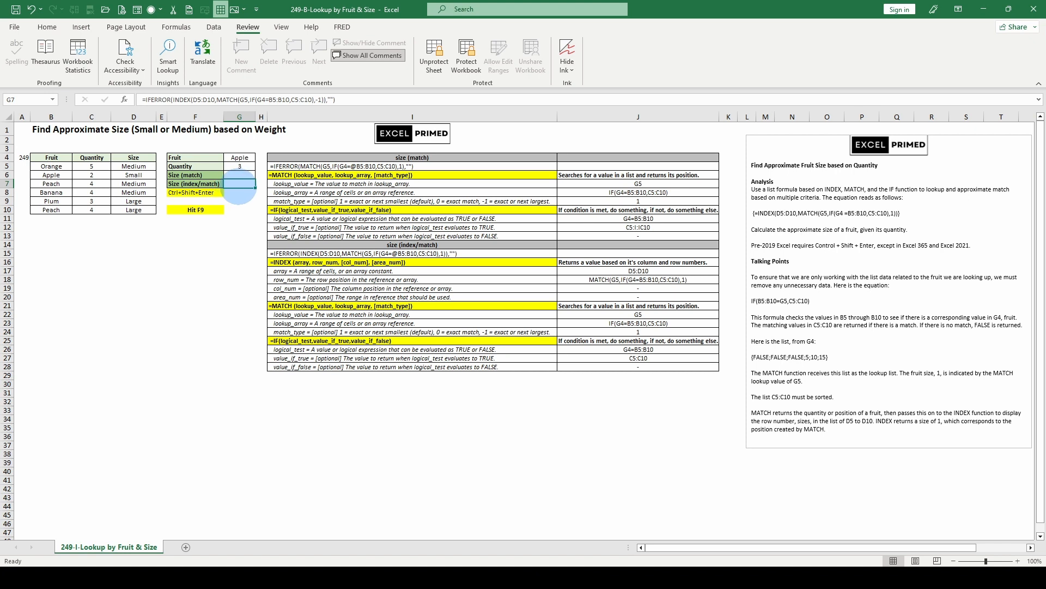
Recalculate the sheet for another fruit and evaluate the IF logical test in G7's formula, discarding the evaluation
{"action": "key", "text": "F9"}
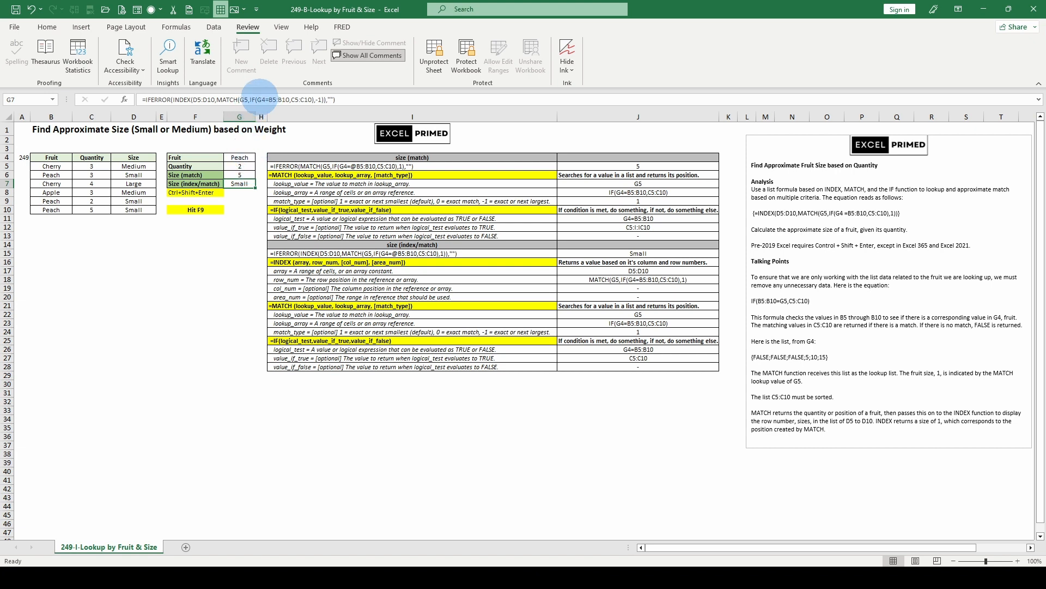
{"action": "left_click", "coordinate": [265, 99]}
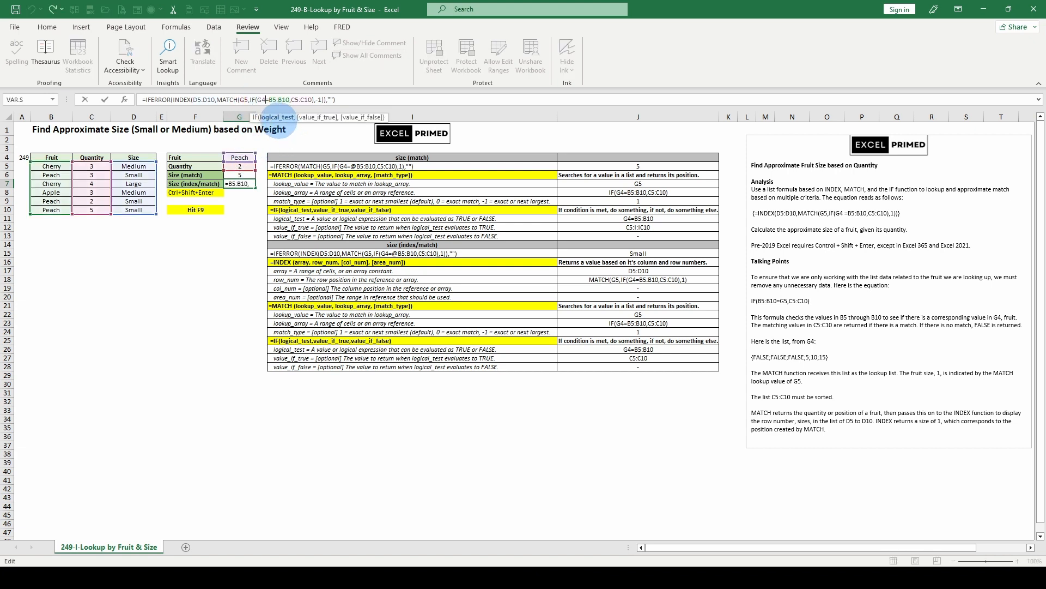
{"action": "left_click", "coordinate": [276, 117]}
{"action": "key", "text": "F9"}
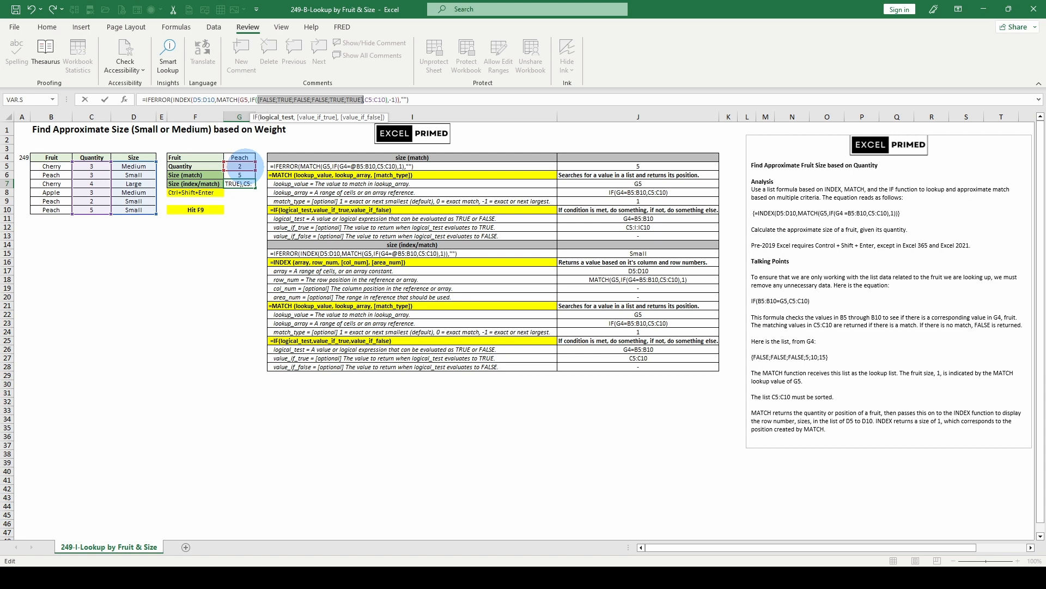
{"action": "key", "text": "Escape"}
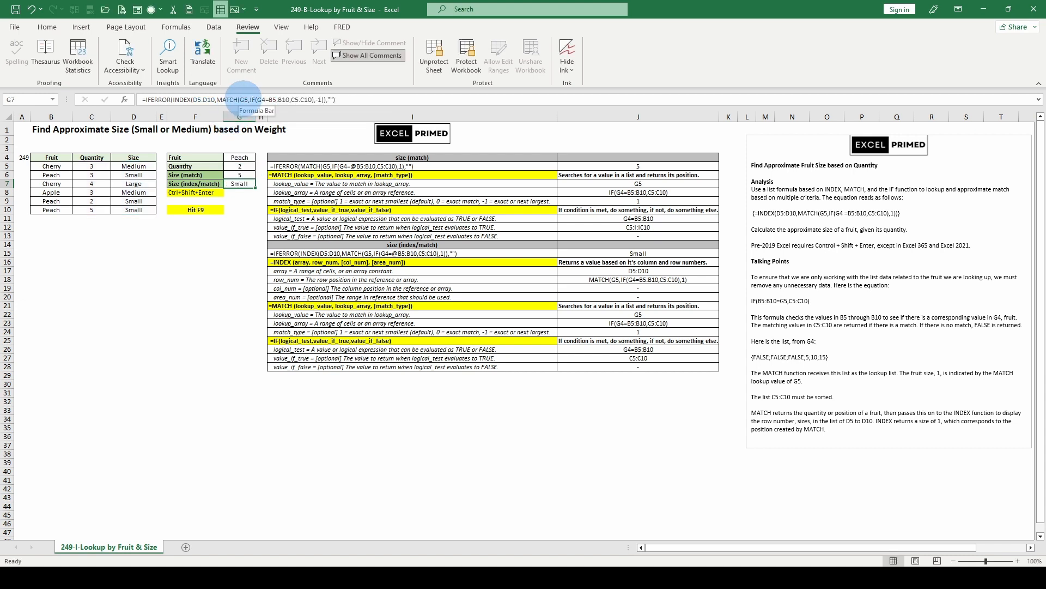
Evaluate the MATCH lookup value G5 and the INDEX array D5:D10 in G7's formula, discarding both evaluations
{"action": "left_click", "coordinate": [248, 100]}
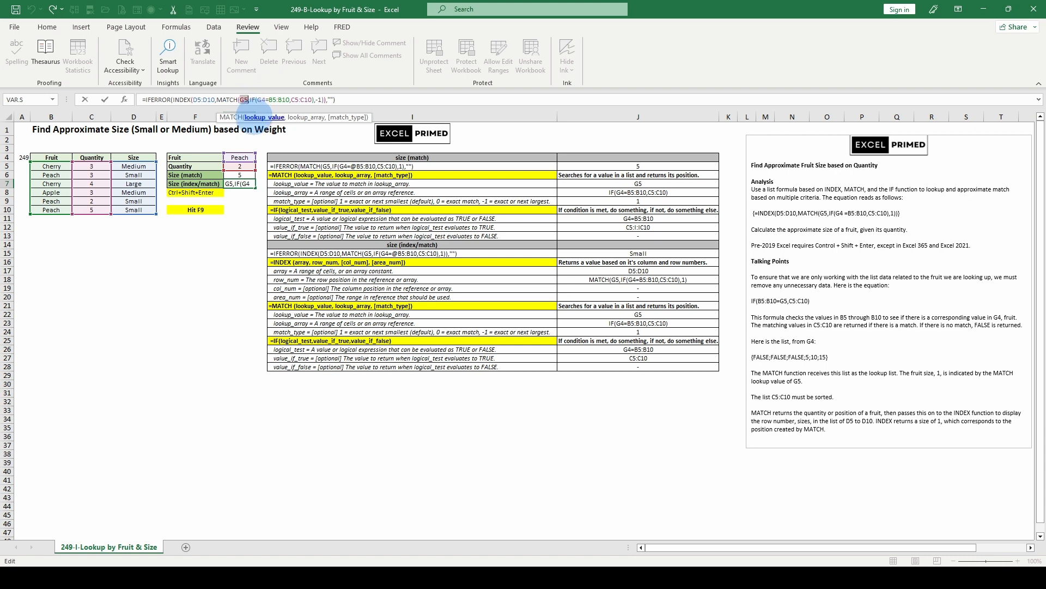
{"action": "key", "text": "F9"}
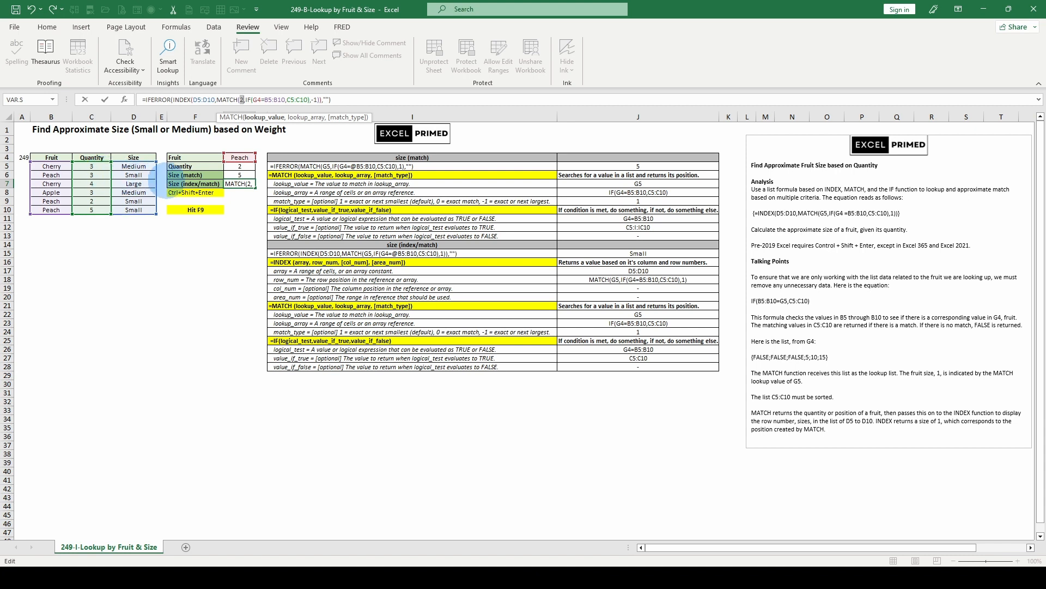
{"action": "key", "text": "ctrl+z"}
{"action": "left_click", "coordinate": [210, 99]}
{"action": "left_click", "coordinate": [205, 117]}
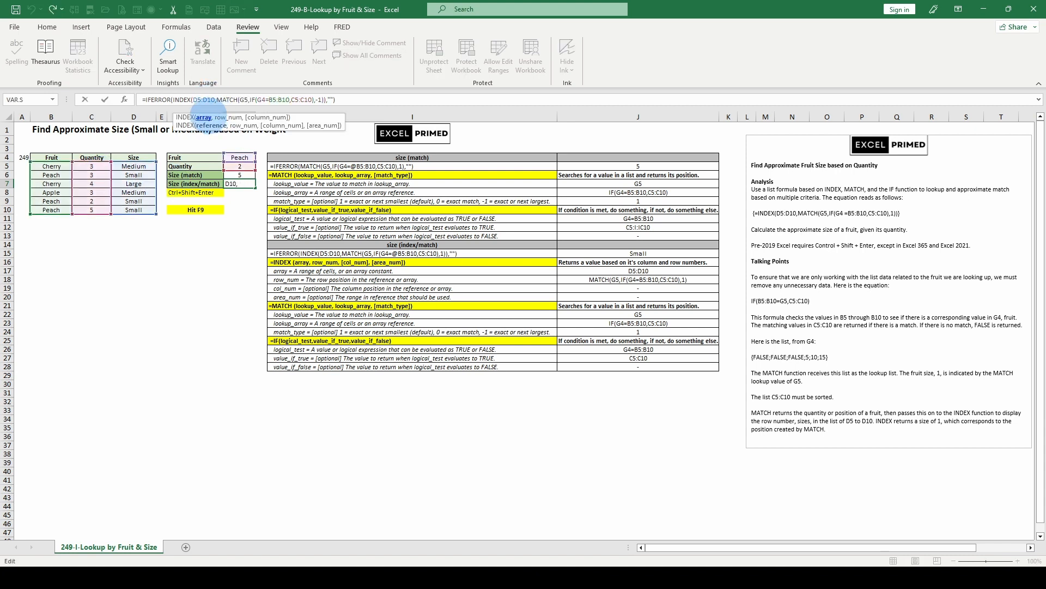
{"action": "key", "text": "F9"}
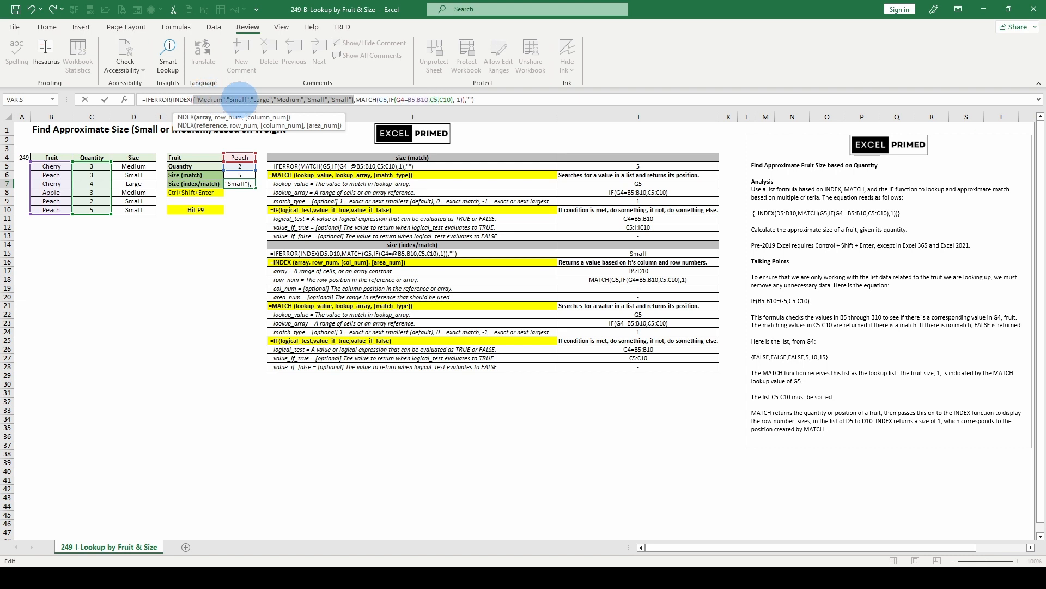
{"action": "key", "text": "Escape"}
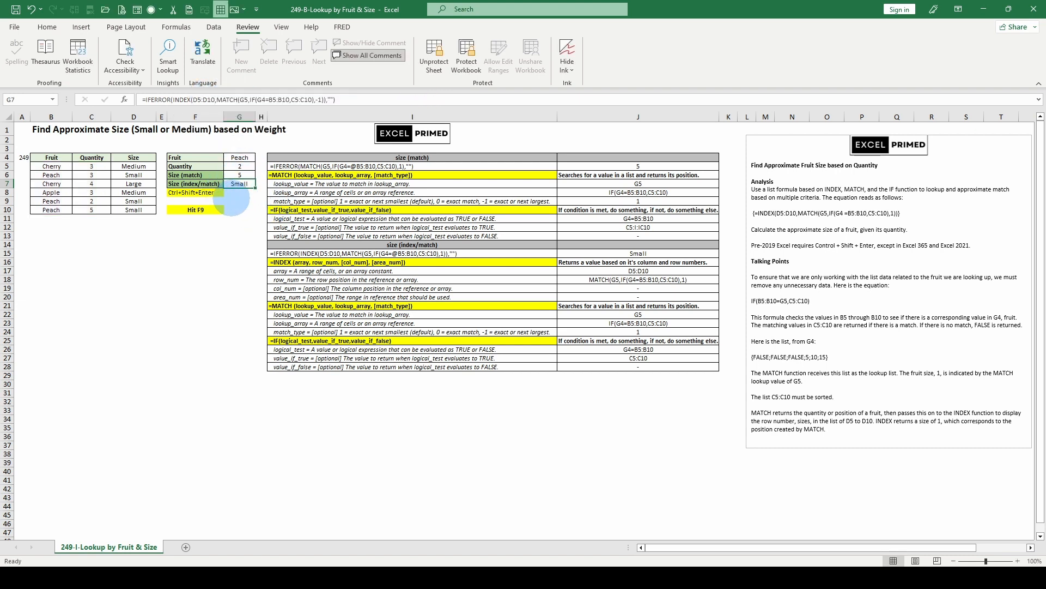